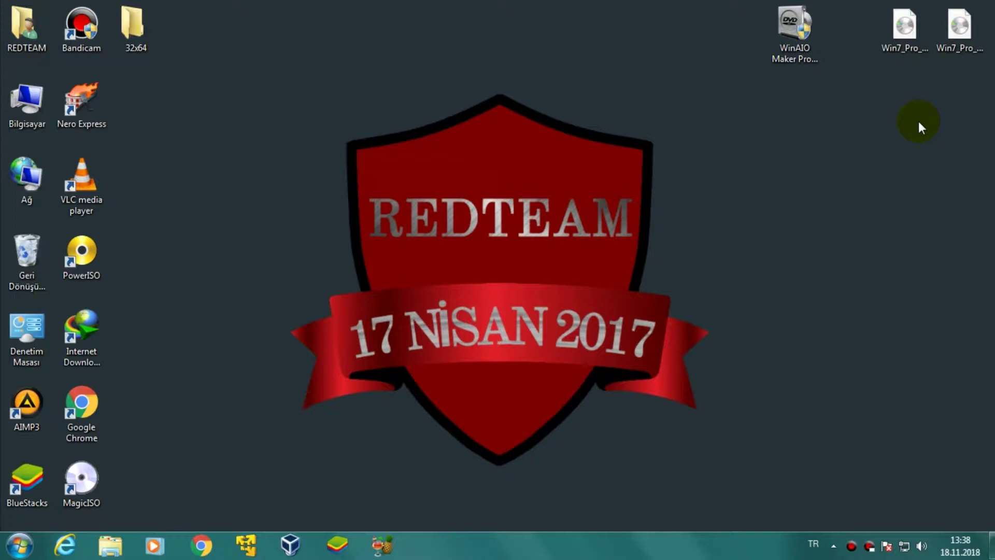
# - Move the WinAIO Maker Professional icon below the two Windows 7 ISO files on the desktop
pyautogui.moveTo(790, 28); pyautogui.dragTo(955, 125)
pyautogui.click(857, 154)
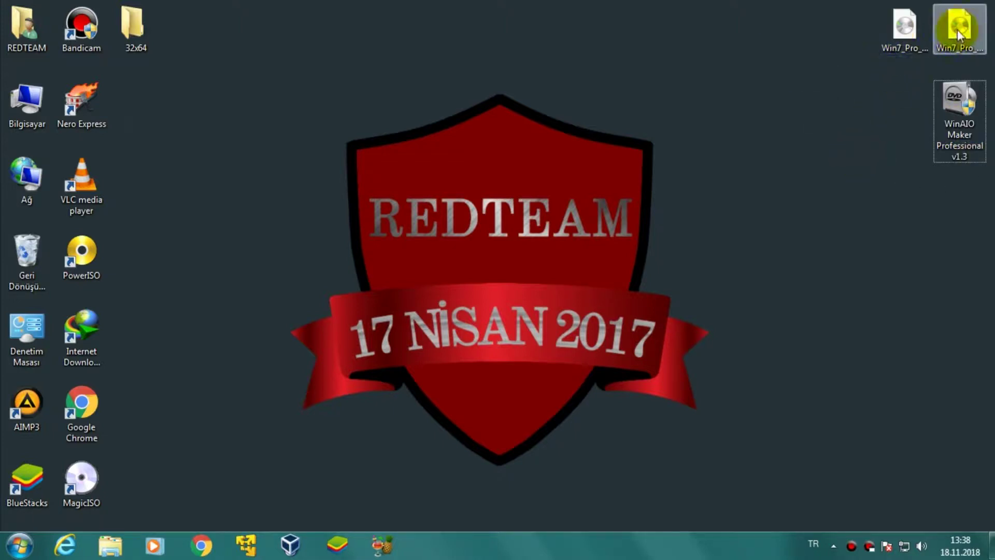
pyautogui.moveTo(821, 27); pyautogui.dragTo(984, 52)
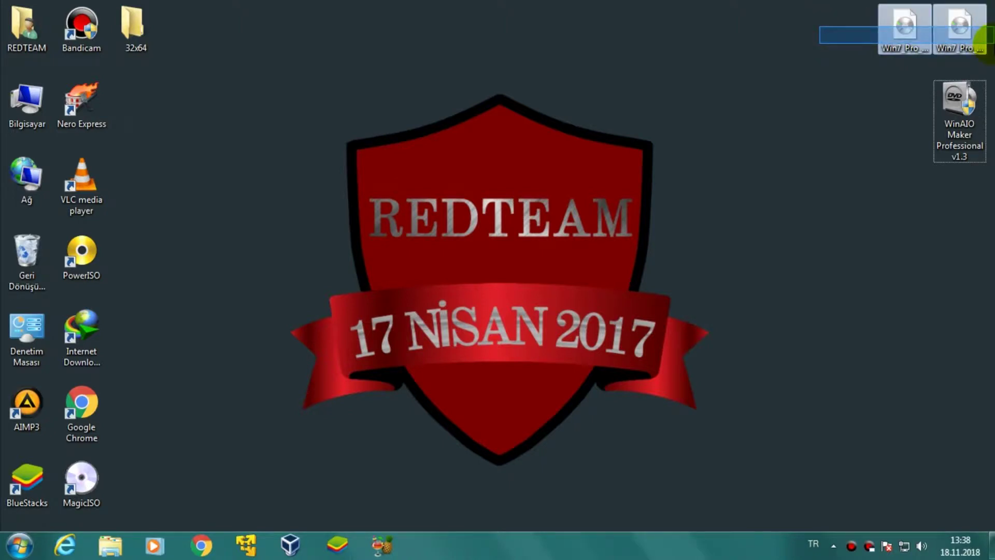
pyautogui.click(727, 54)
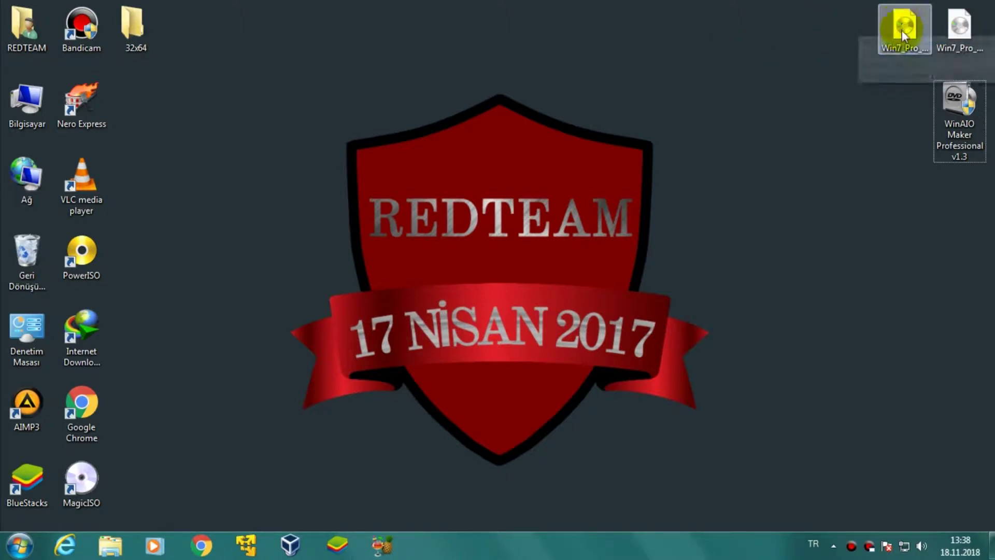
# - Move the two Windows 7 ISO files side by side to the free desktop area above the wallpaper emblem
pyautogui.moveTo(906, 30)
pyautogui.moveTo(906, 31); pyautogui.dragTo(534, 36)
pyautogui.moveTo(965, 42); pyautogui.dragTo(591, 34)
pyautogui.moveTo(651, 50); pyautogui.dragTo(471, 25)
pyautogui.click(500, 47)
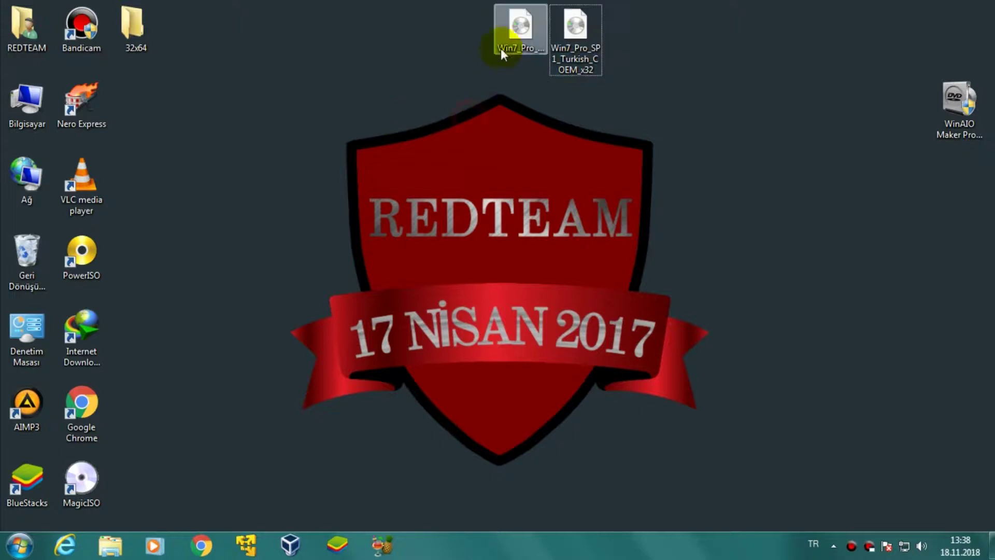
pyautogui.moveTo(528, 71); pyautogui.dragTo(587, 63)
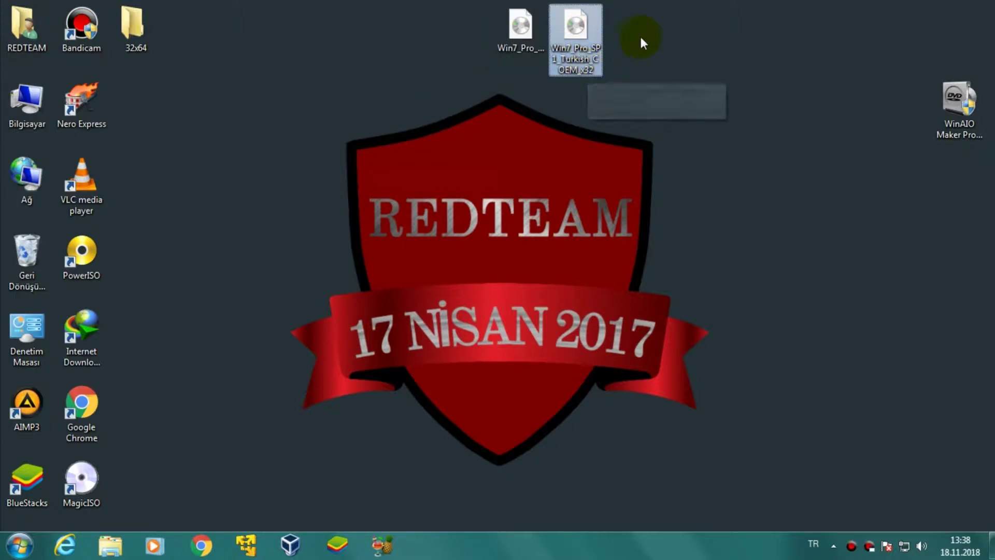
pyautogui.click(685, 43)
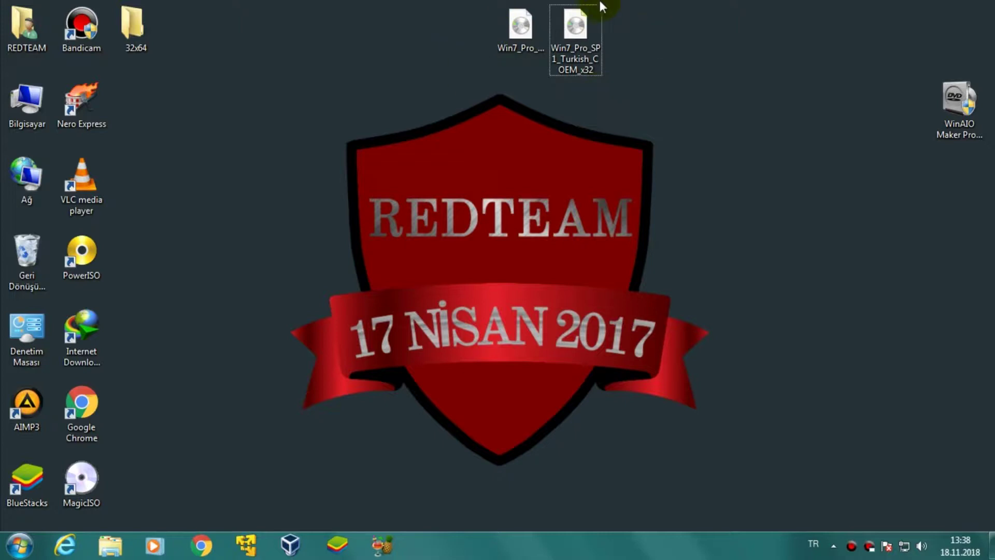
pyautogui.click(585, 33)
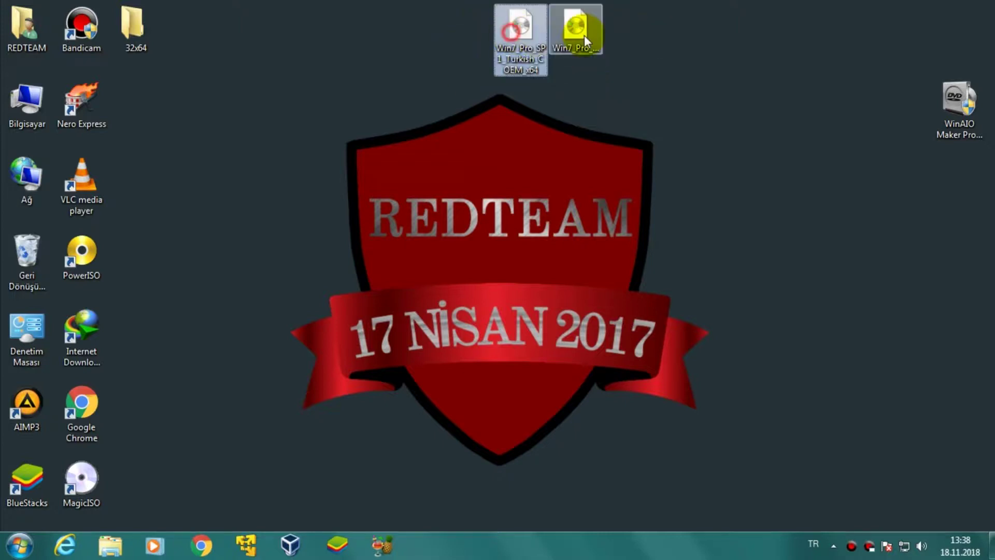
pyautogui.click(733, 69)
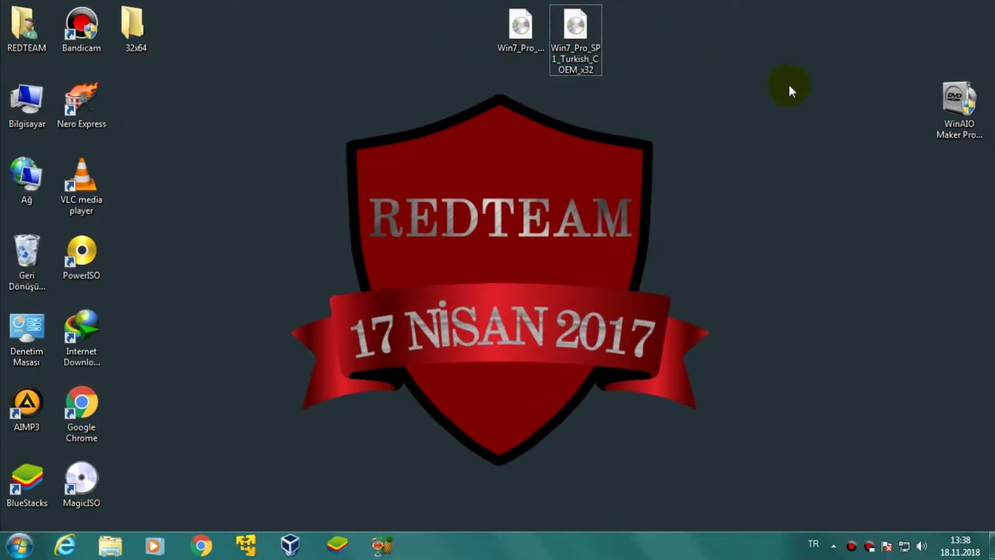
# - Move the WinAIO Maker Professional icon beside the wallpaper emblem and place the 32x64 folder near the ISO files
pyautogui.moveTo(958, 104); pyautogui.dragTo(723, 141)
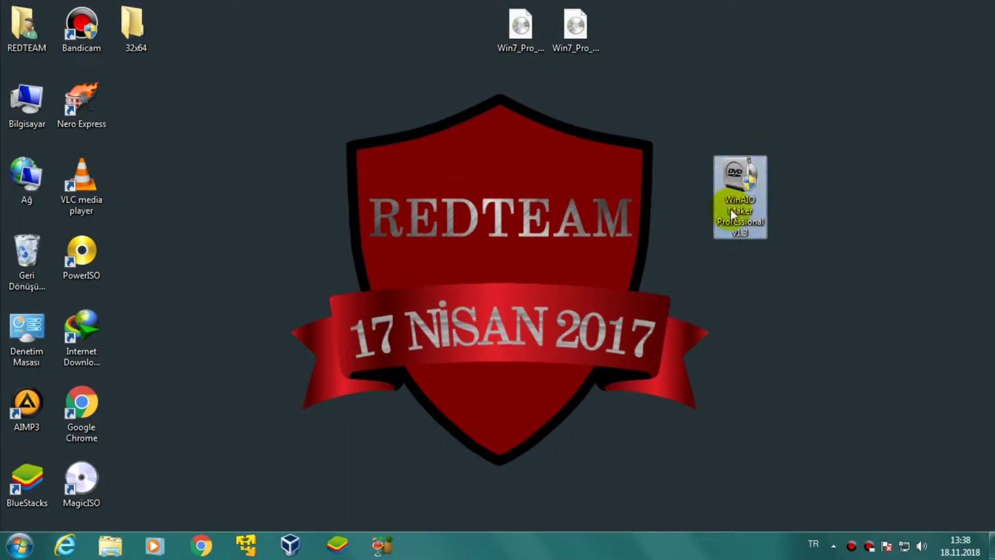
pyautogui.click(829, 132)
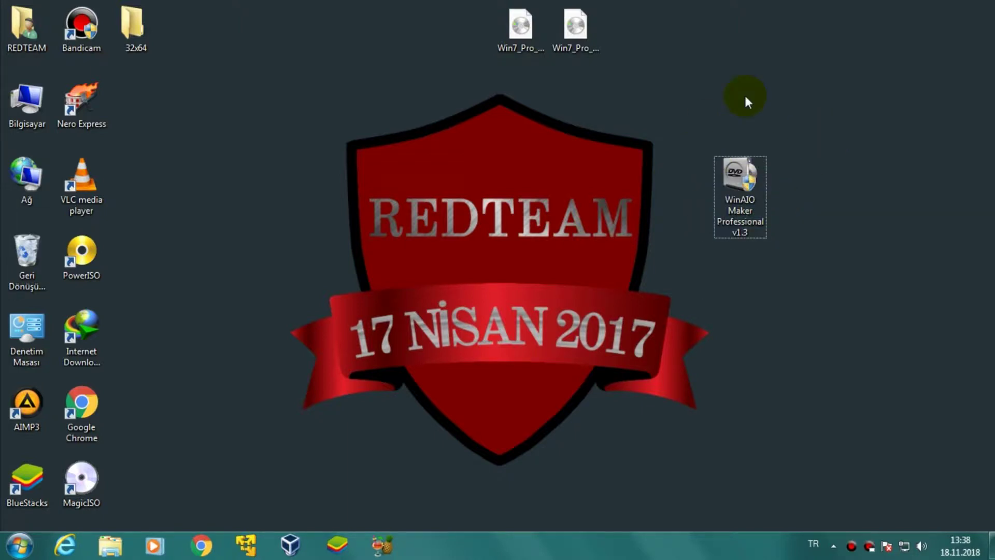
pyautogui.moveTo(139, 21); pyautogui.dragTo(418, 73)
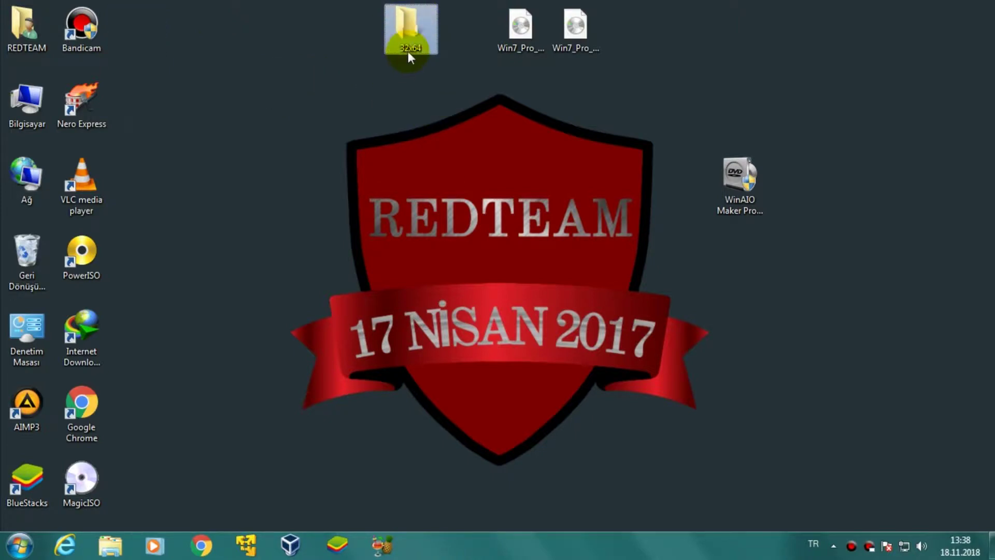
# - Check the contents of the 32x64 folder, then move the folder farther away from the ISO files on the desktop
pyautogui.rightClick(208, 105)
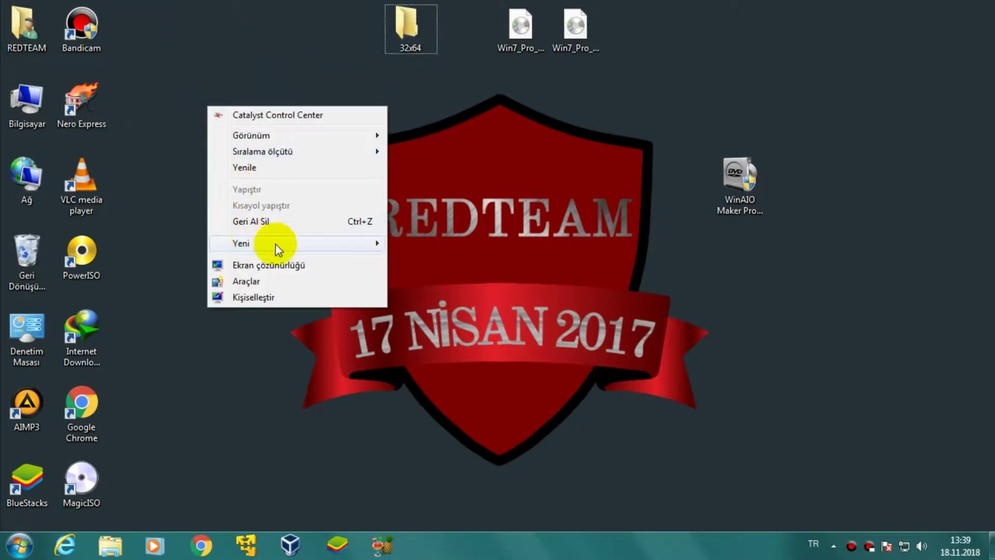
pyautogui.click(455, 27)
pyautogui.doubleClick(421, 26)
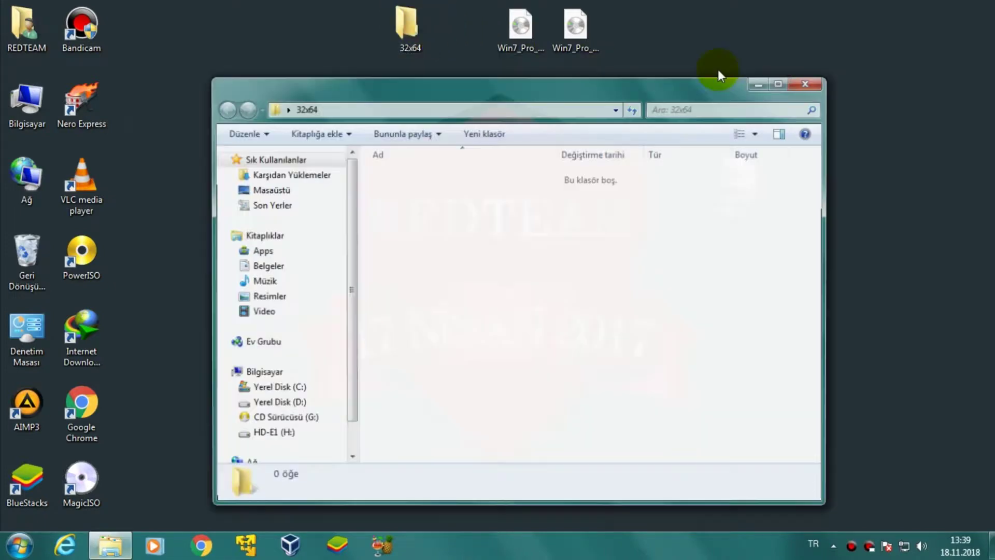
pyautogui.click(806, 85)
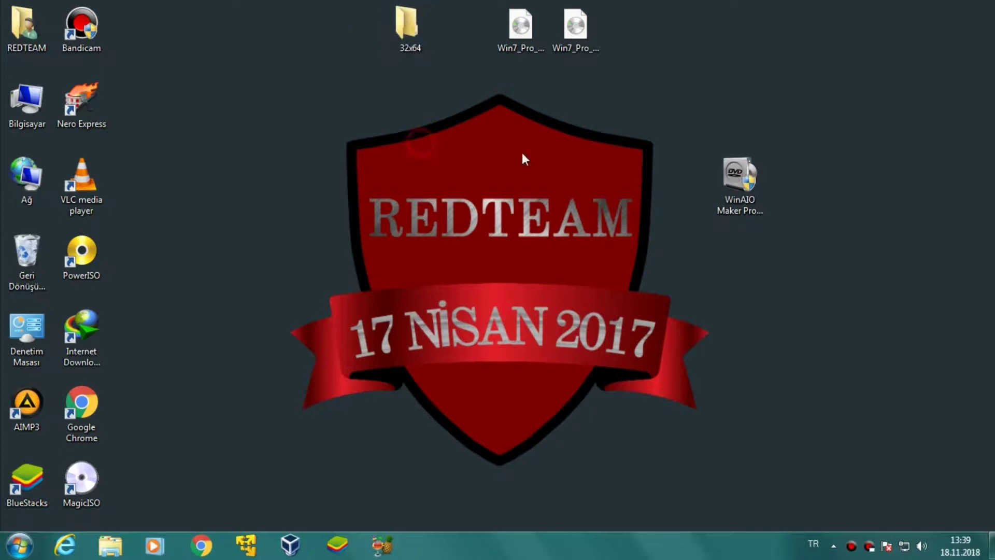
pyautogui.moveTo(421, 20); pyautogui.dragTo(257, 43)
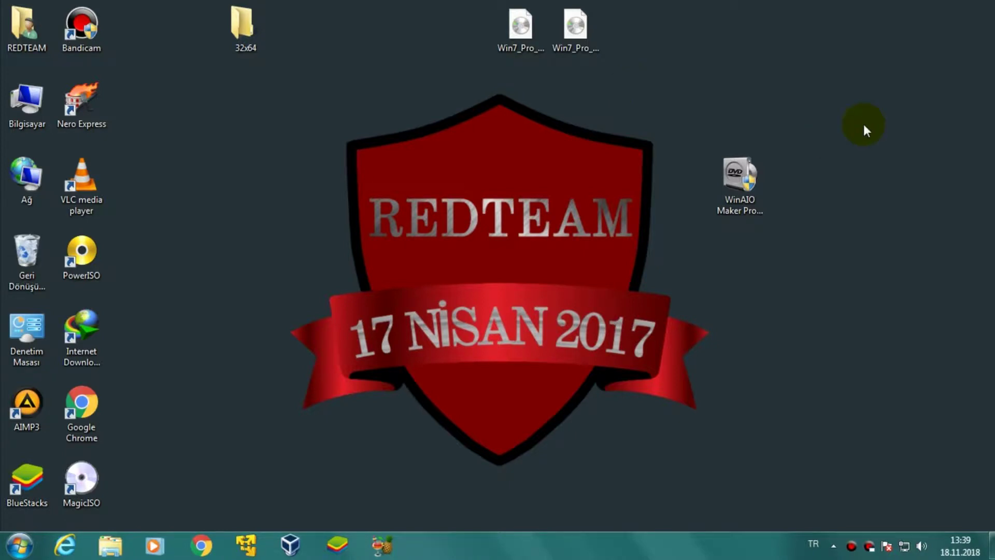
# - Launch WinAIO Maker Professional from the desktop and open its AutoAIO tool
pyautogui.doubleClick(740, 176)
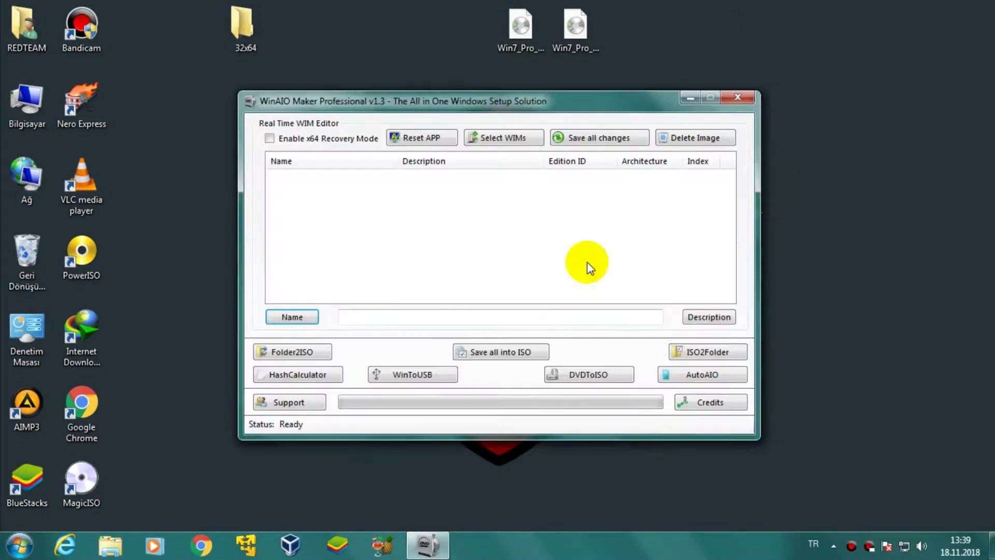
pyautogui.moveTo(515, 100); pyautogui.dragTo(528, 92)
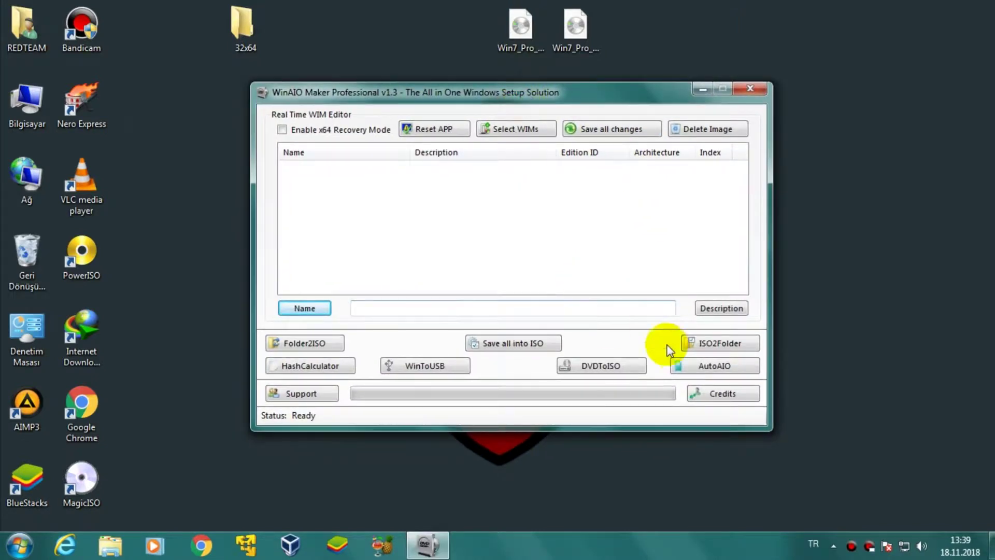
pyautogui.click(728, 369)
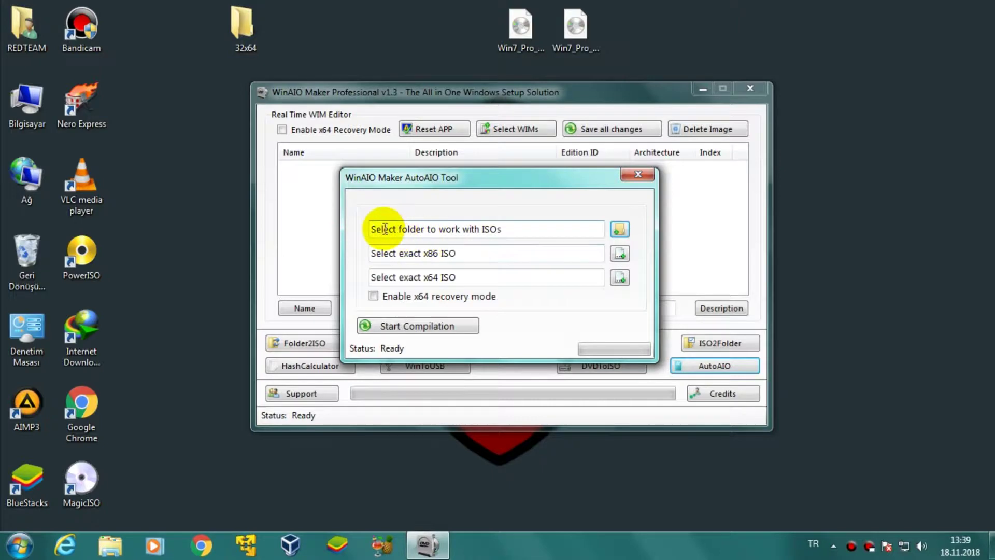
# - Set the 32x64 desktop folder as the folder to work with ISOs
pyautogui.click(620, 229)
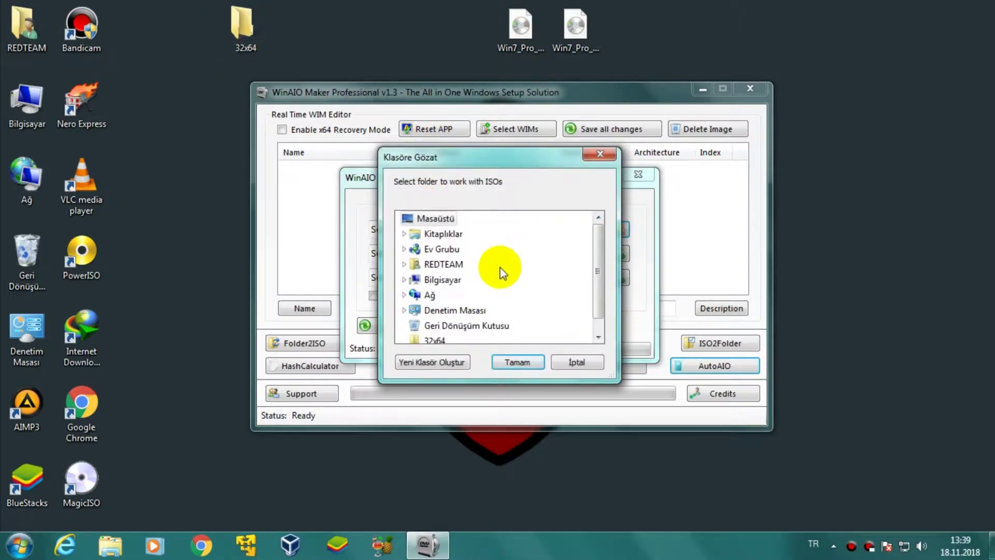
pyautogui.moveTo(595, 256); pyautogui.dragTo(598, 300)
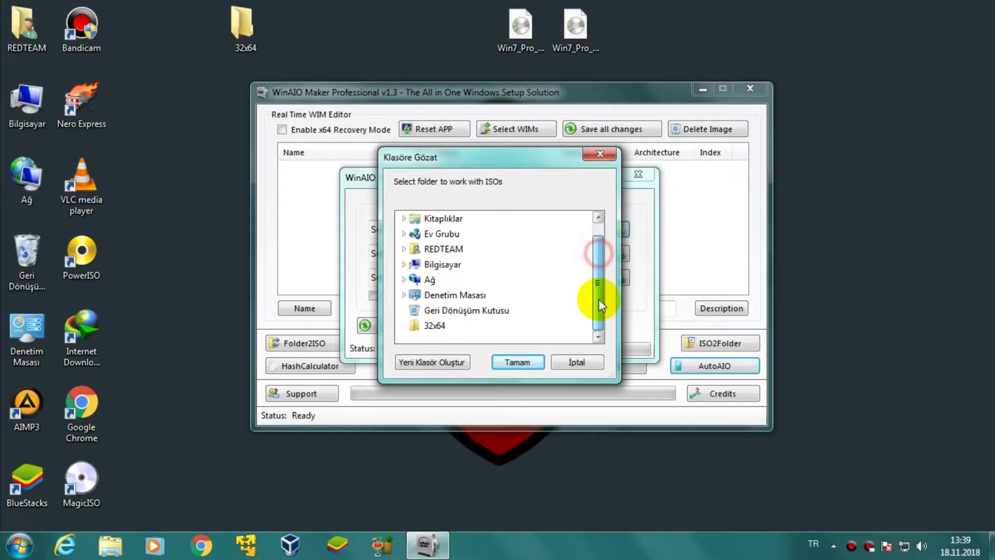
pyautogui.click(439, 328)
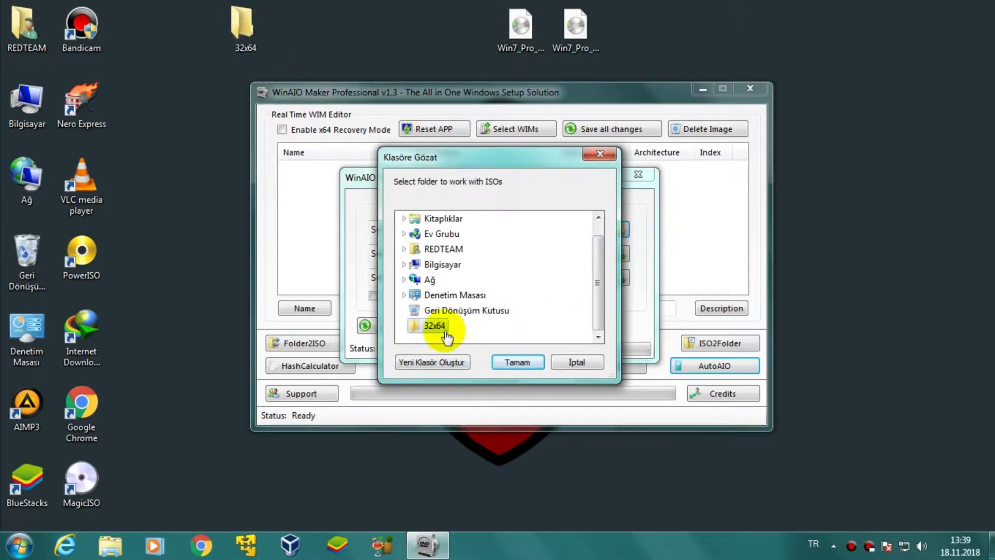
pyautogui.click(518, 363)
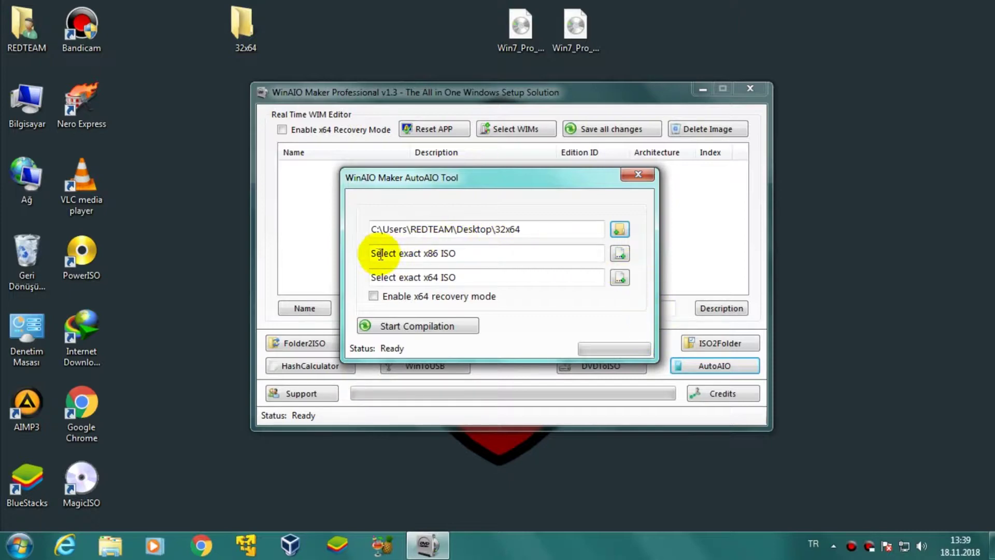
# - Choose Win7_Pro_SP1_Turkish_COEM_x32 from the desktop as the x86 ISO
pyautogui.moveTo(375, 253); pyautogui.dragTo(591, 265)
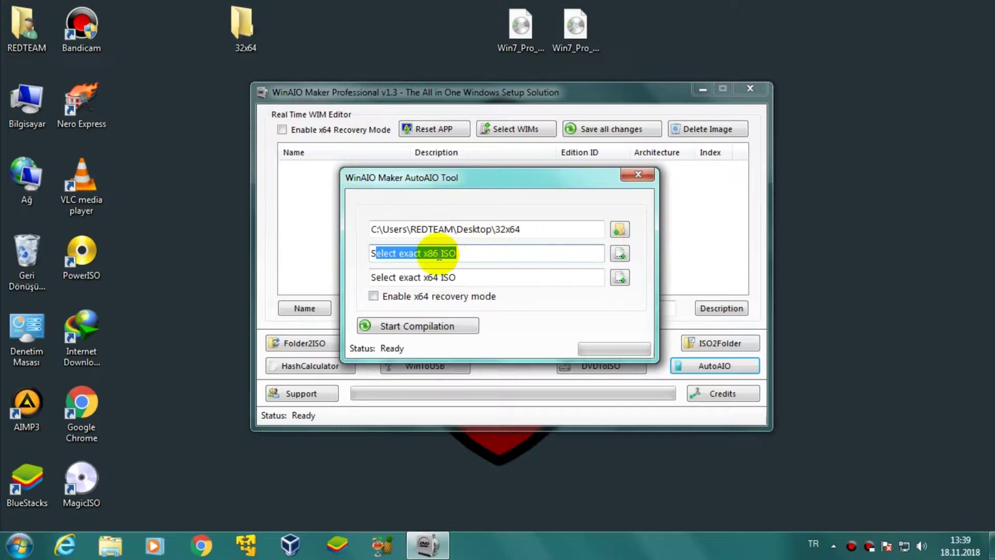
pyautogui.click(619, 254)
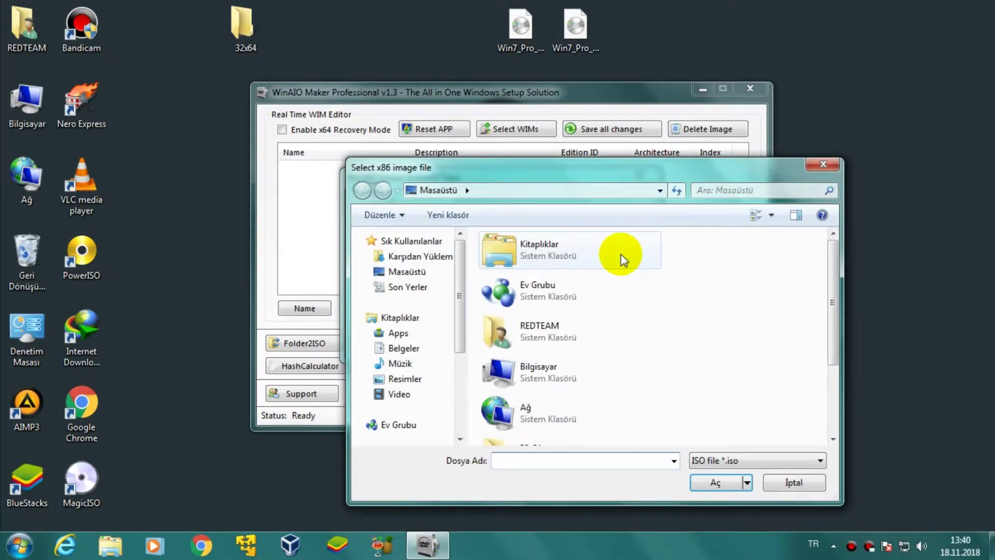
pyautogui.click(428, 273)
pyautogui.moveTo(835, 270); pyautogui.dragTo(827, 378)
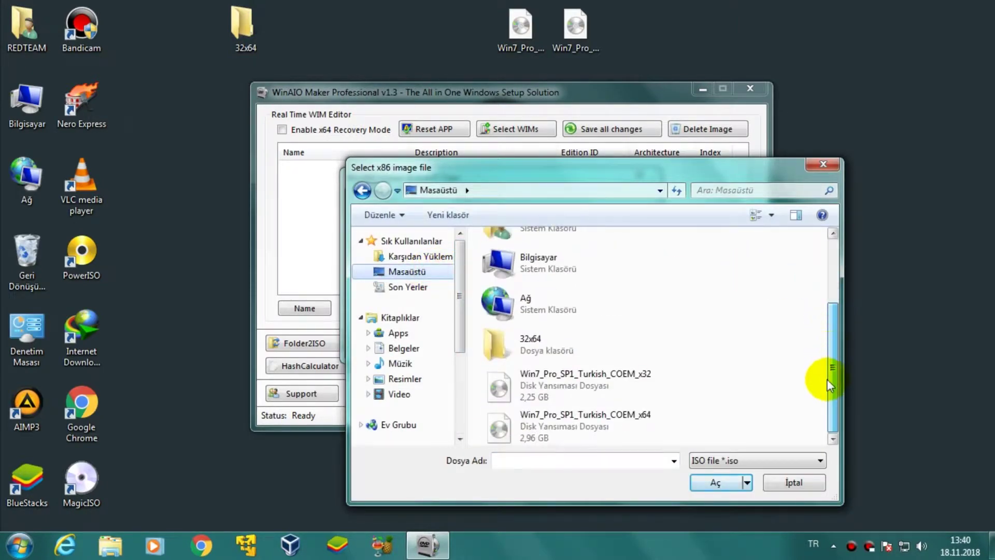
pyautogui.click(642, 378)
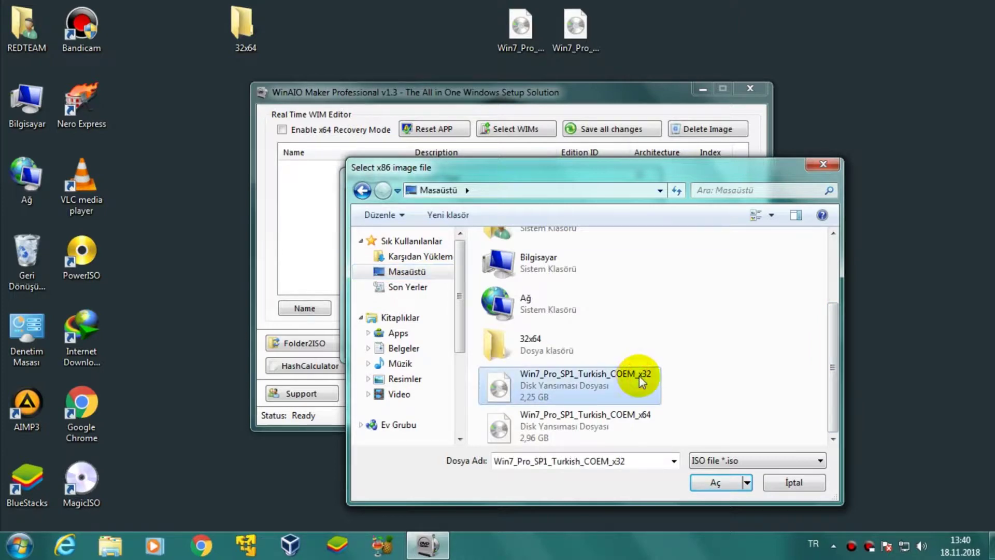
pyautogui.click(708, 484)
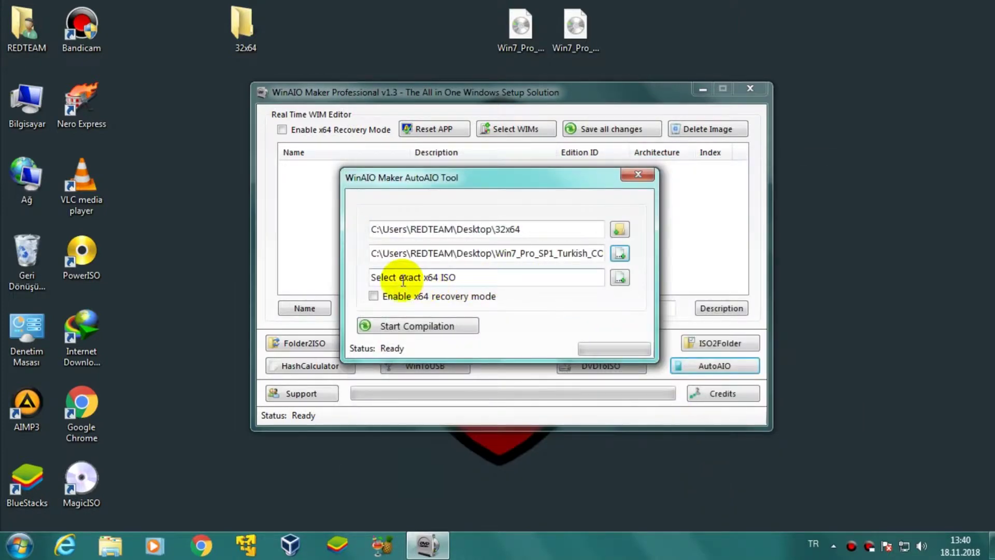
# - Choose Win7_Pro_SP1_Turkish_COEM_x64 from the desktop as the x64 ISO
pyautogui.click(620, 279)
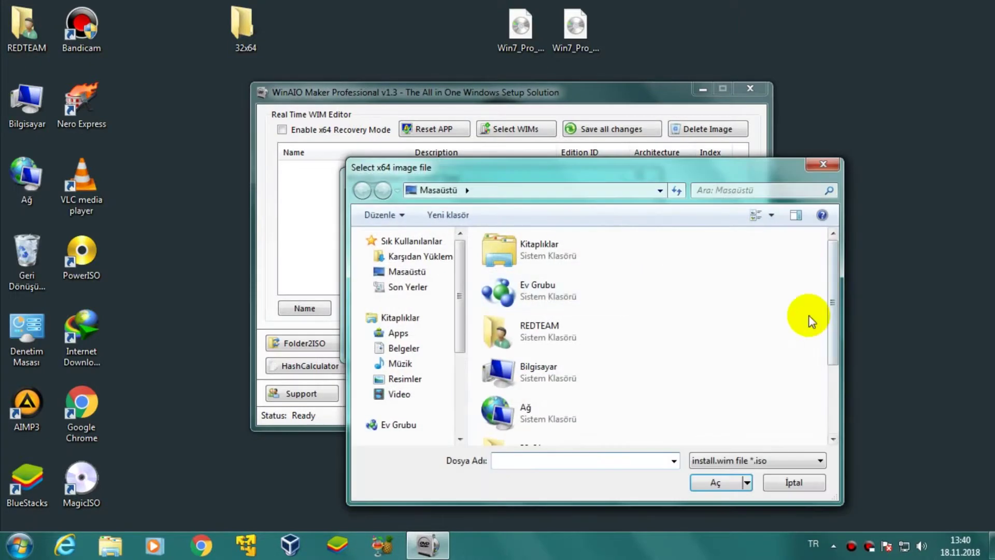
pyautogui.moveTo(831, 283); pyautogui.dragTo(753, 407)
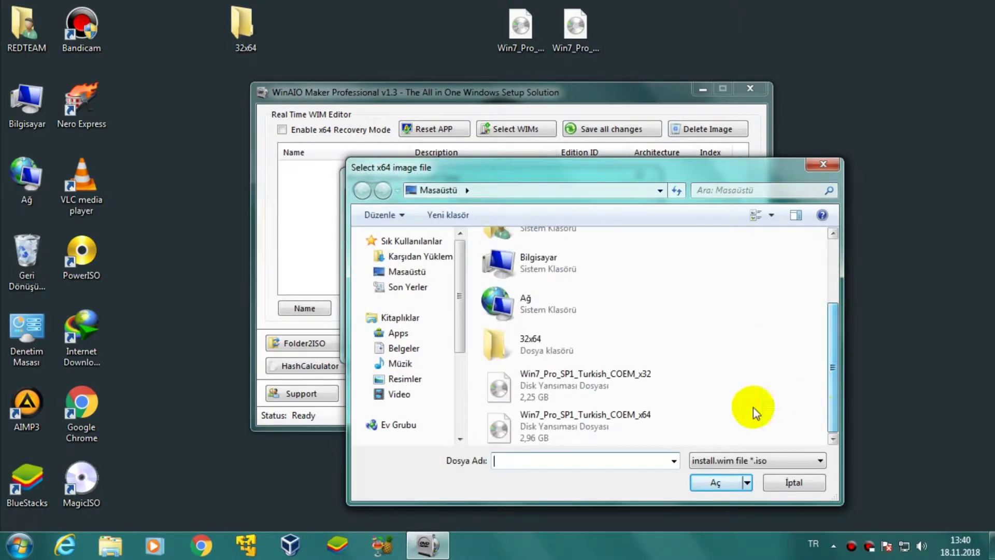
pyautogui.click(597, 418)
pyautogui.click(700, 482)
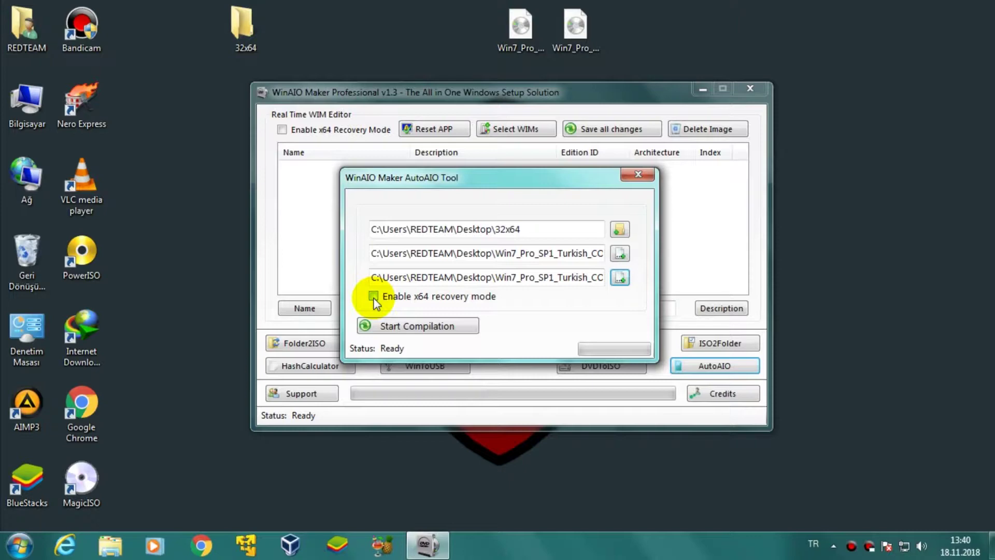
# - Compile the combined AIO ISO with x64 recovery mode enabled and close the AutoAIO tool
pyautogui.click(373, 297)
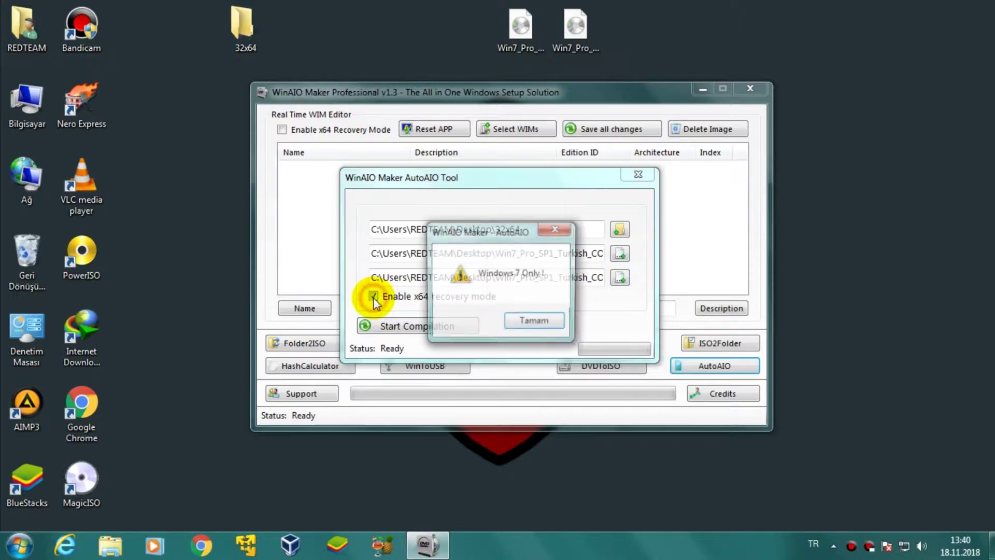
pyautogui.click(547, 325)
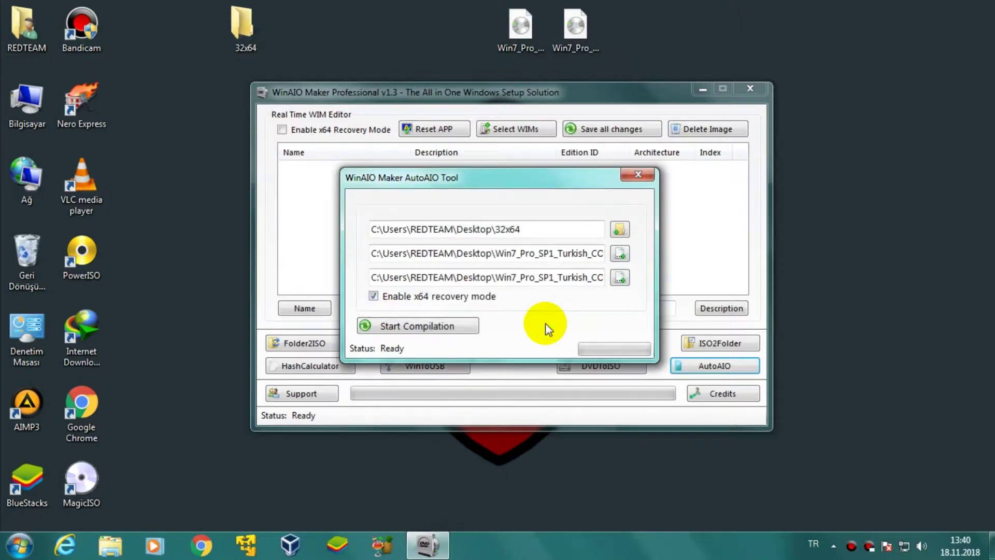
pyautogui.click(403, 329)
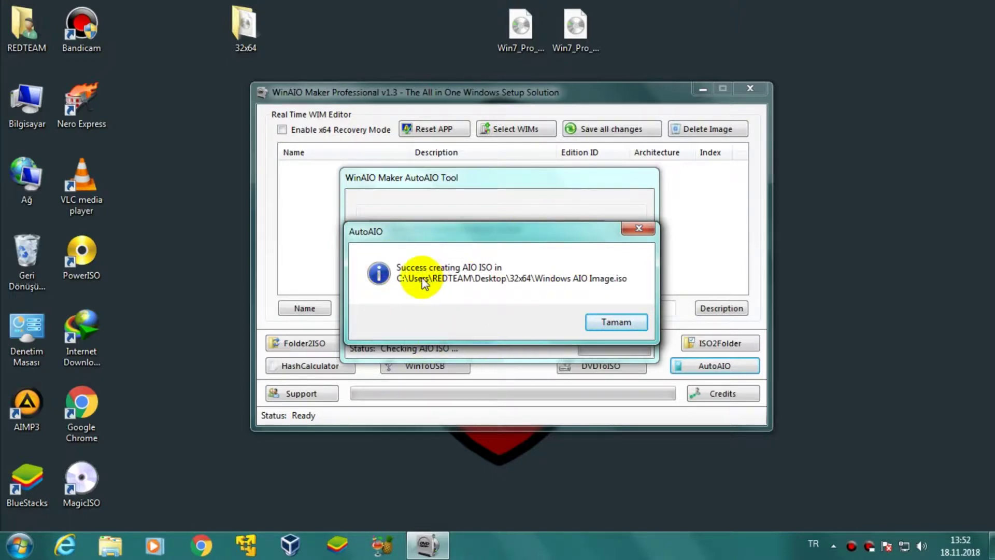
pyautogui.click(615, 327)
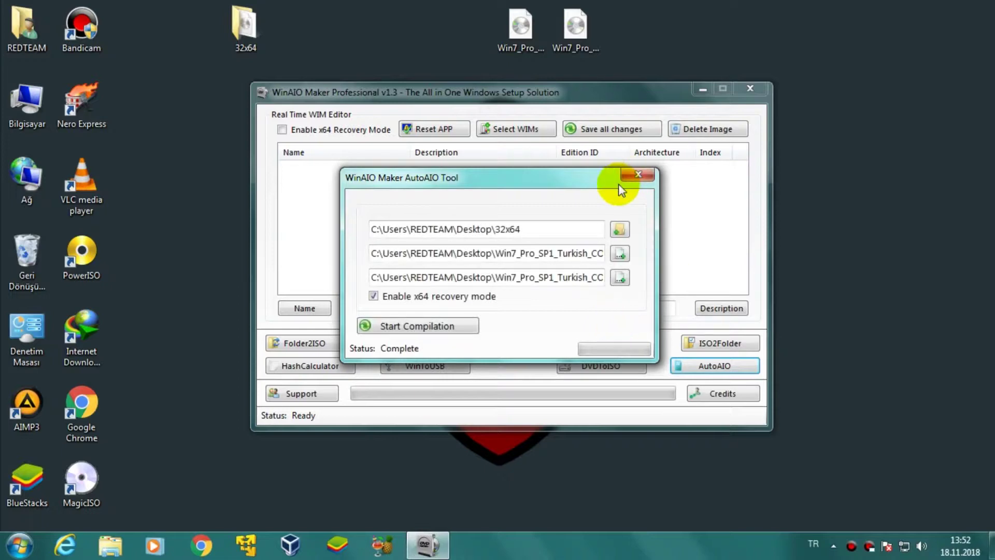
pyautogui.click(641, 177)
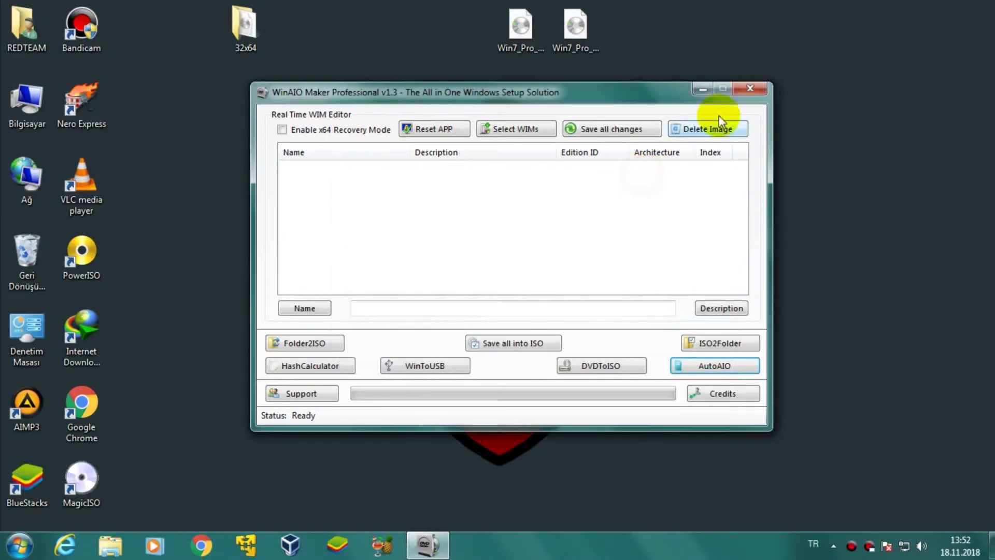
# - Close WinAIO Maker and check the details of the Windows AIO Image file in the 32x64 desktop folder
pyautogui.click(757, 89)
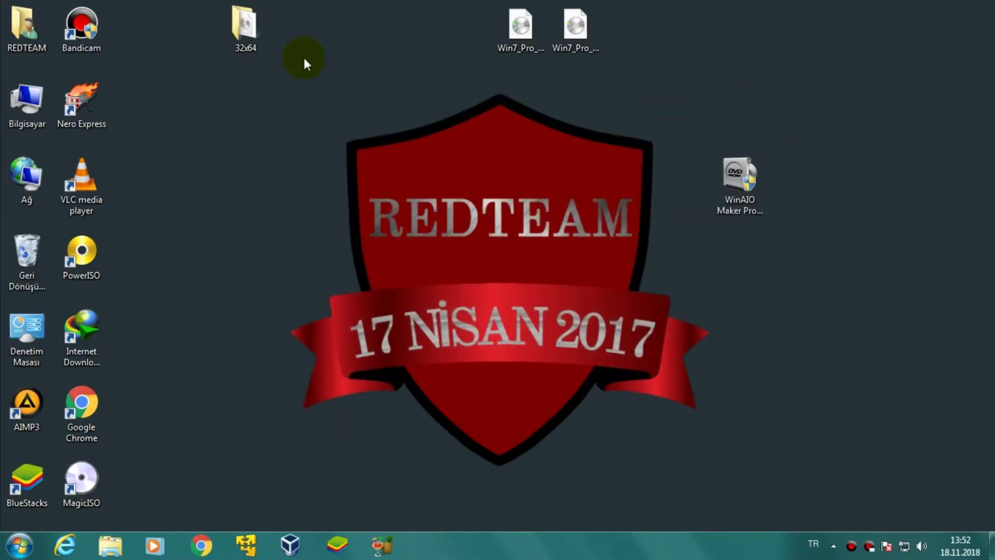
pyautogui.doubleClick(255, 33)
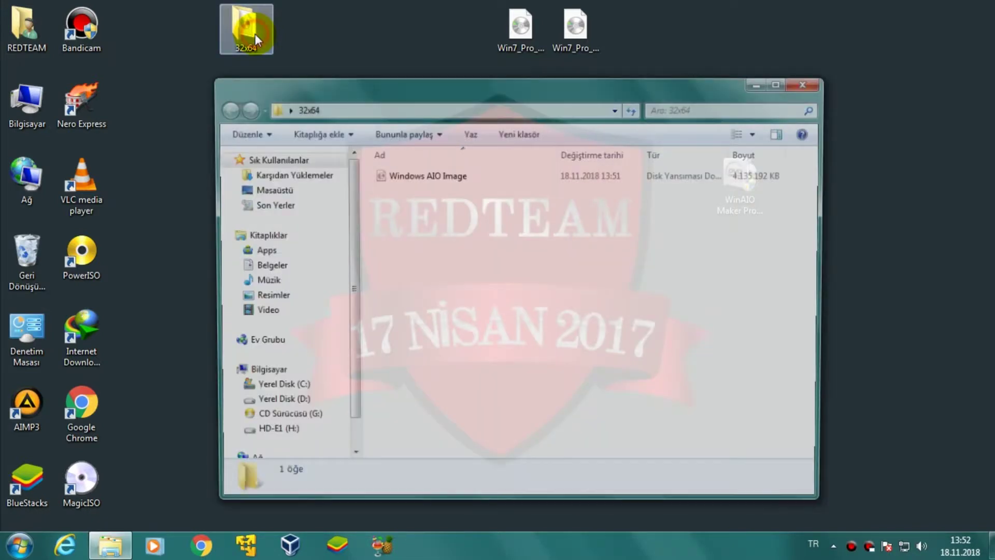
pyautogui.click(393, 178)
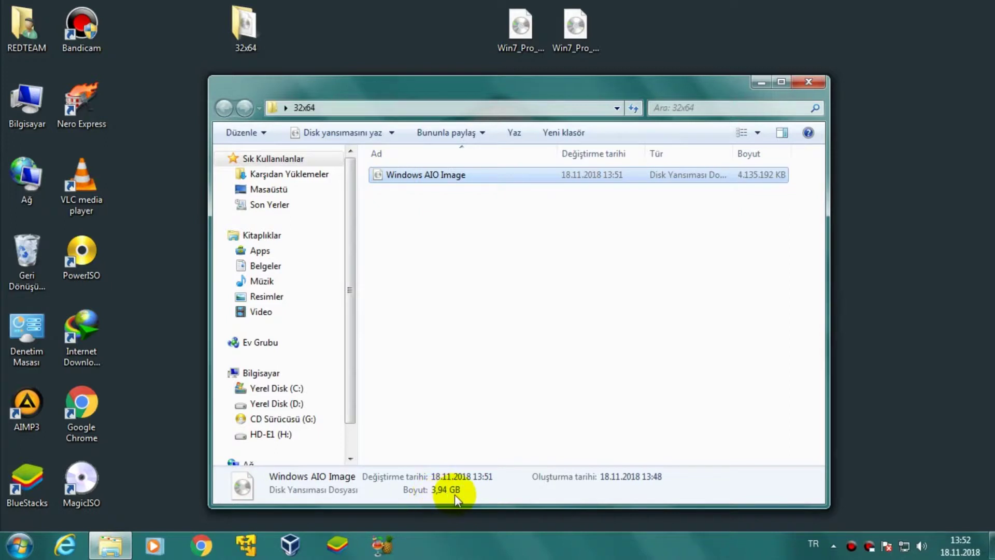
pyautogui.click(808, 82)
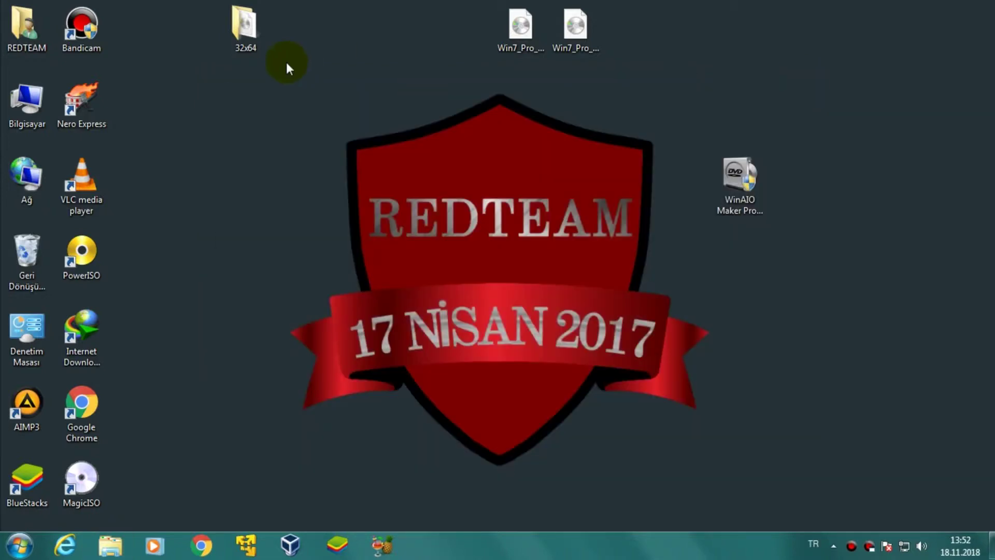
pyautogui.rightClick(414, 212)
pyautogui.click(430, 272)
pyautogui.rightClick(542, 175)
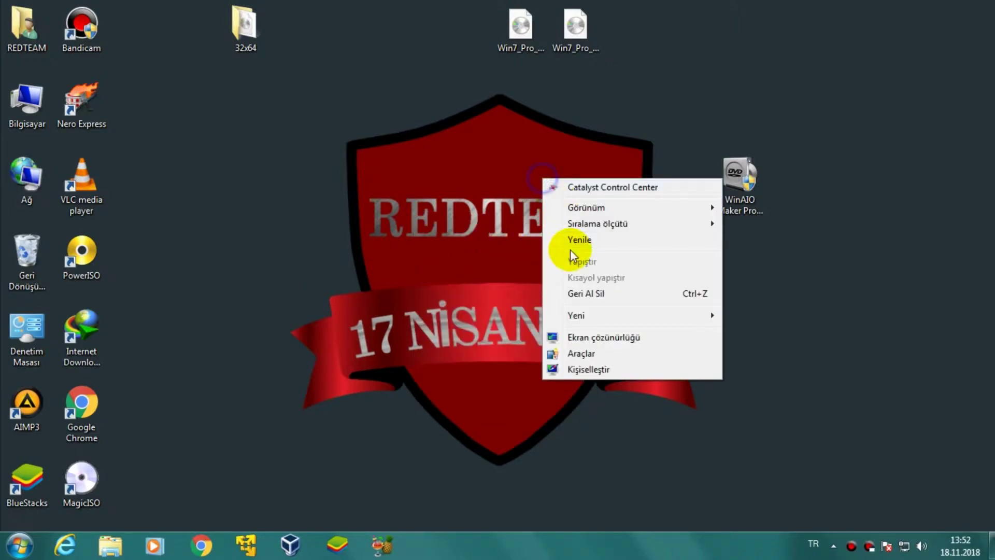
pyautogui.click(577, 240)
pyautogui.rightClick(519, 174)
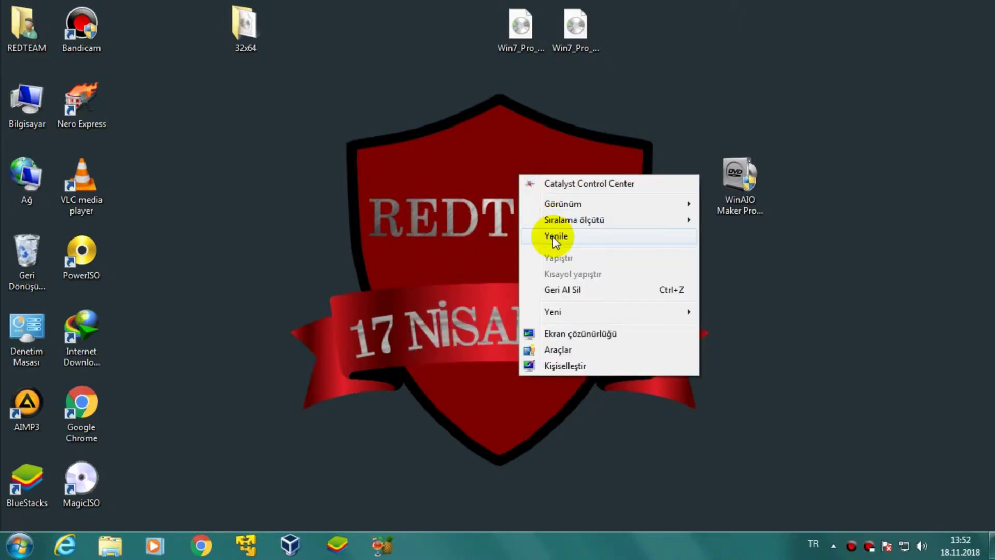
pyautogui.click(552, 235)
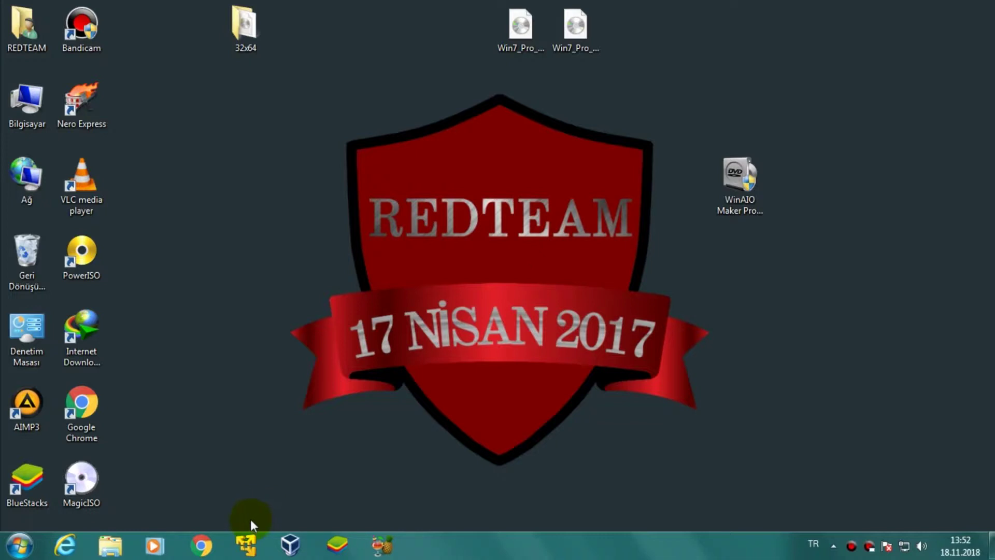
# - Switch to VMware Workstation 12 Player and start a new virtual machine whose operating system is installed later
pyautogui.click(246, 543)
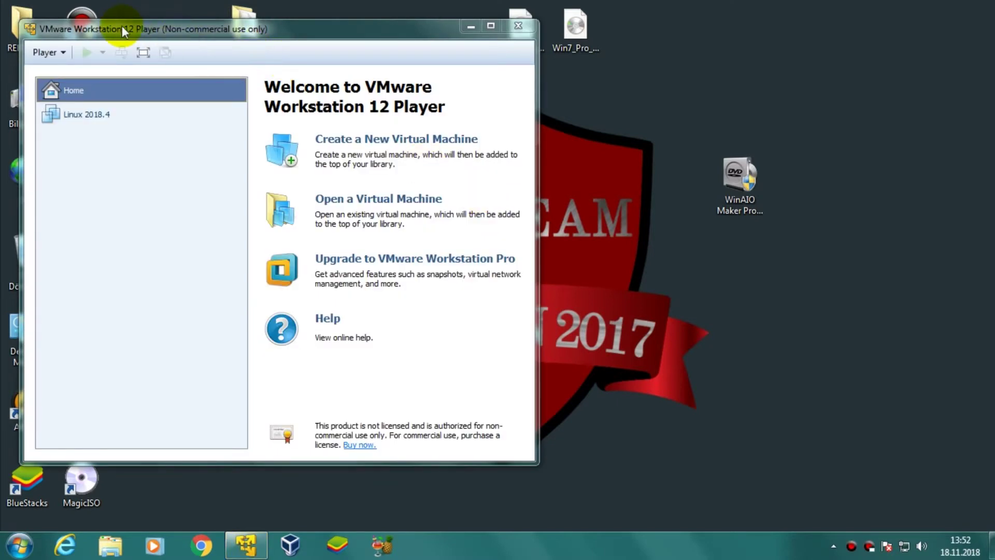
pyautogui.moveTo(122, 25); pyautogui.dragTo(330, 67)
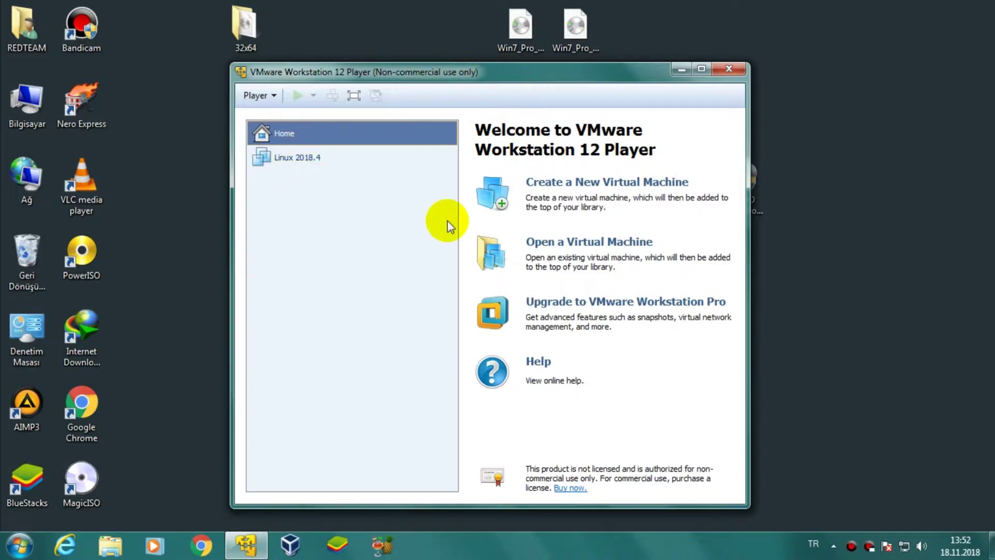
pyautogui.click(560, 186)
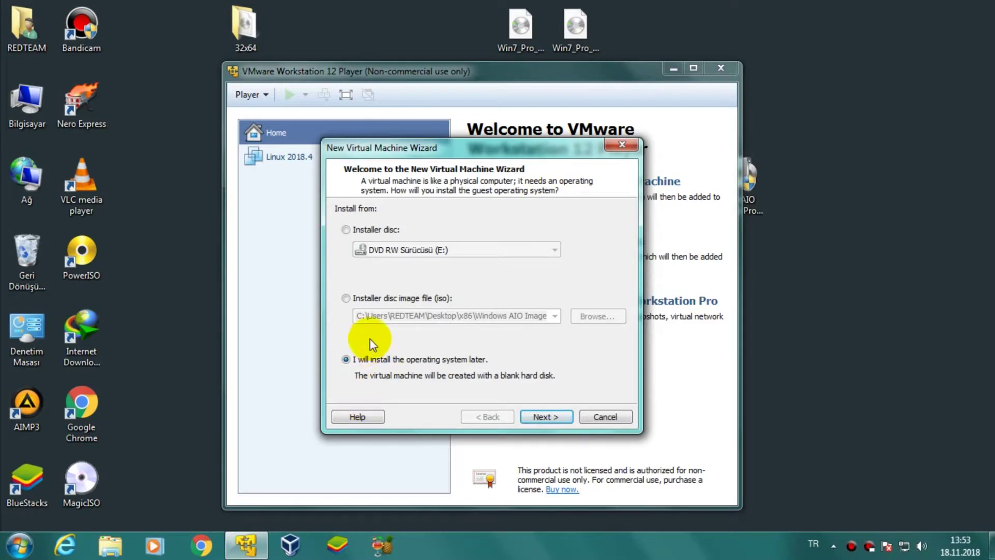
pyautogui.click(351, 361)
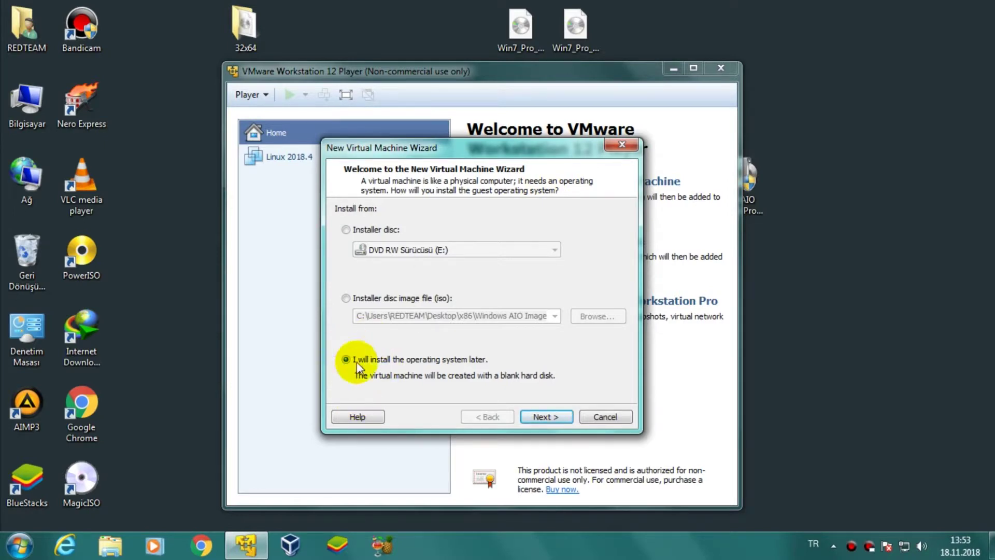
pyautogui.click(545, 418)
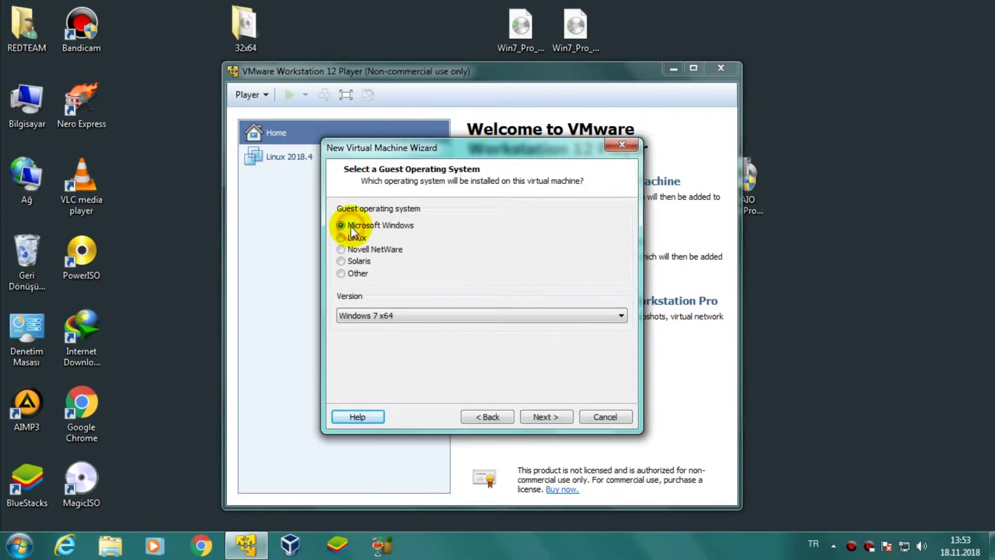
# - Choose Windows 7 x64 as the guest system, accepting the default machine name and a 60 GB disk split into multiple files
pyautogui.click(415, 317)
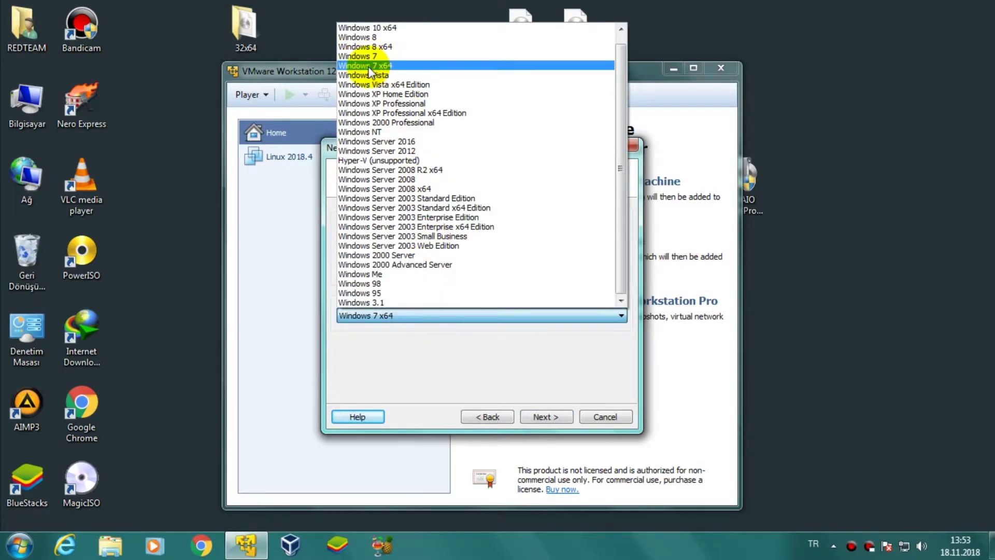
pyautogui.click(397, 67)
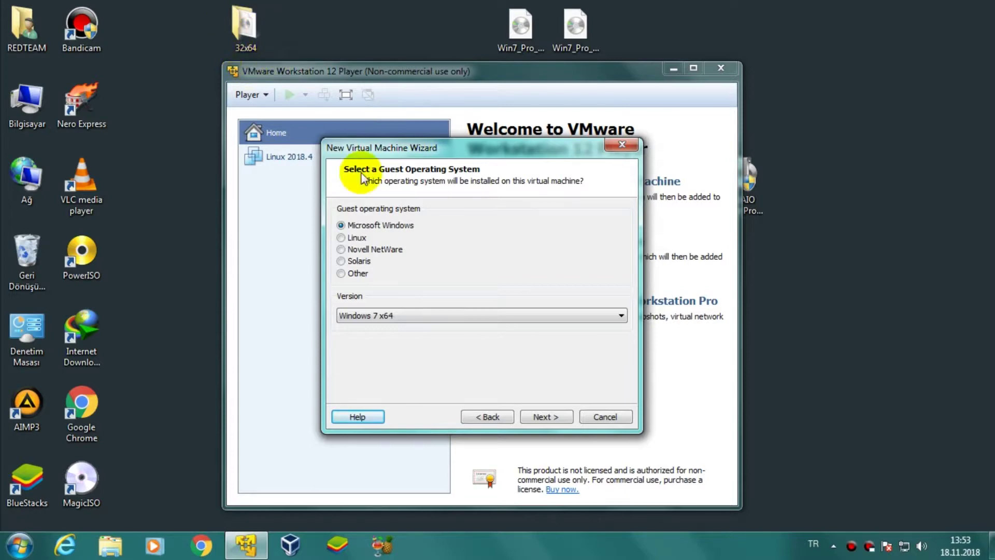
pyautogui.click(541, 417)
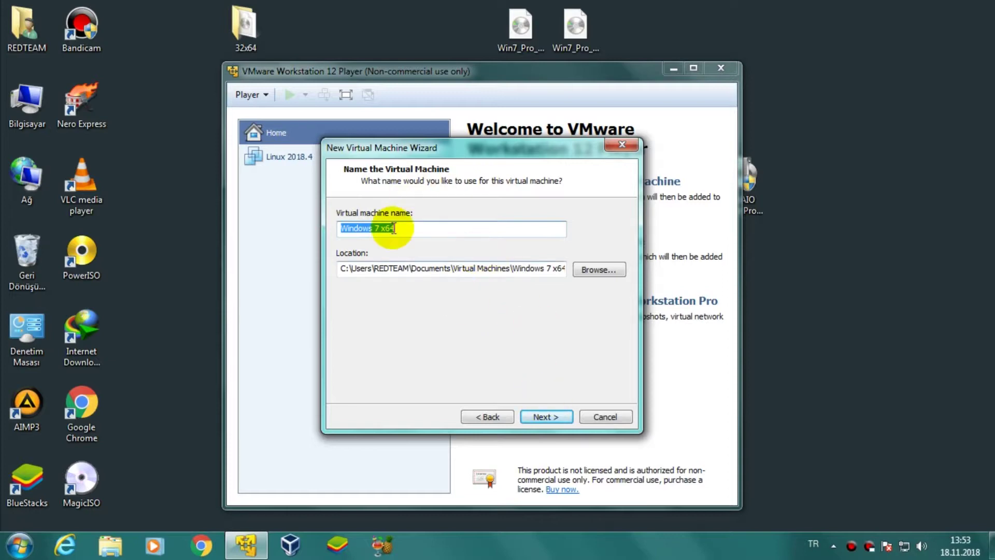
pyautogui.click(544, 419)
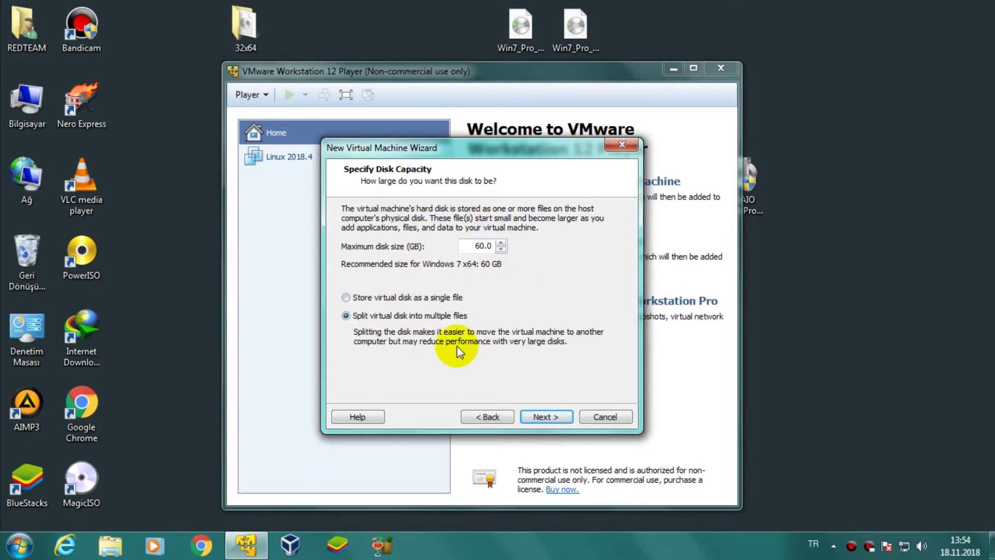
pyautogui.click(545, 416)
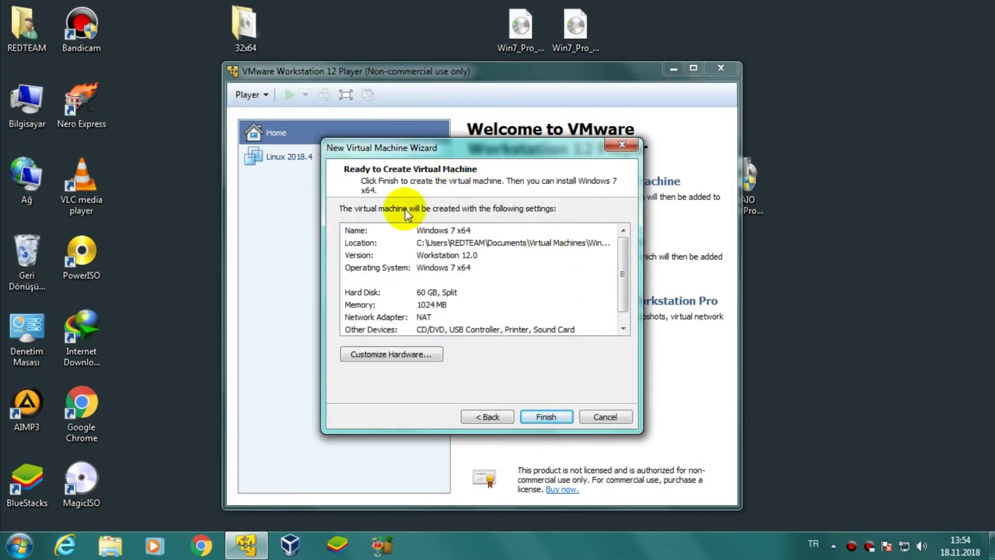
# - Customize the virtual machine's hardware with 2048 MB of memory and 2 processor cores
pyautogui.click(400, 355)
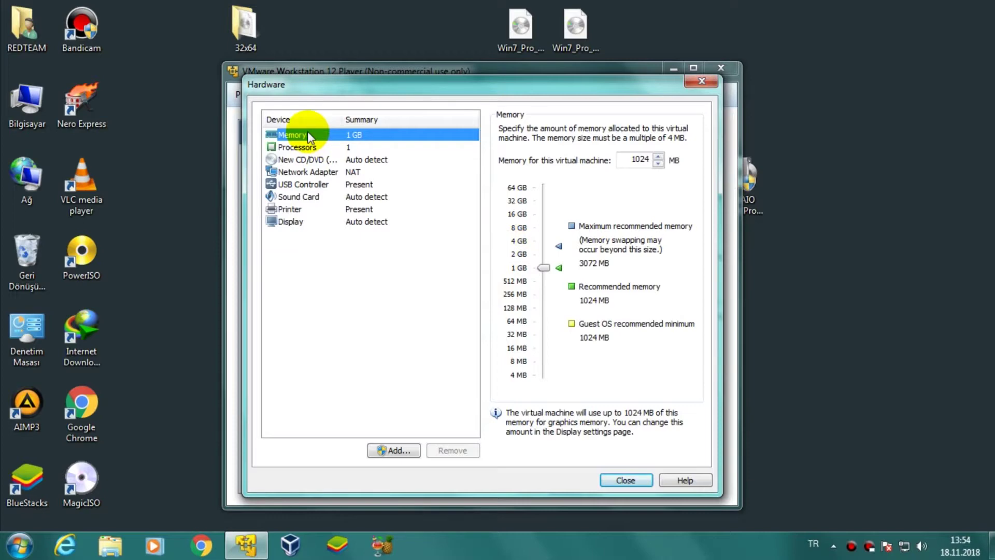
pyautogui.click(513, 253)
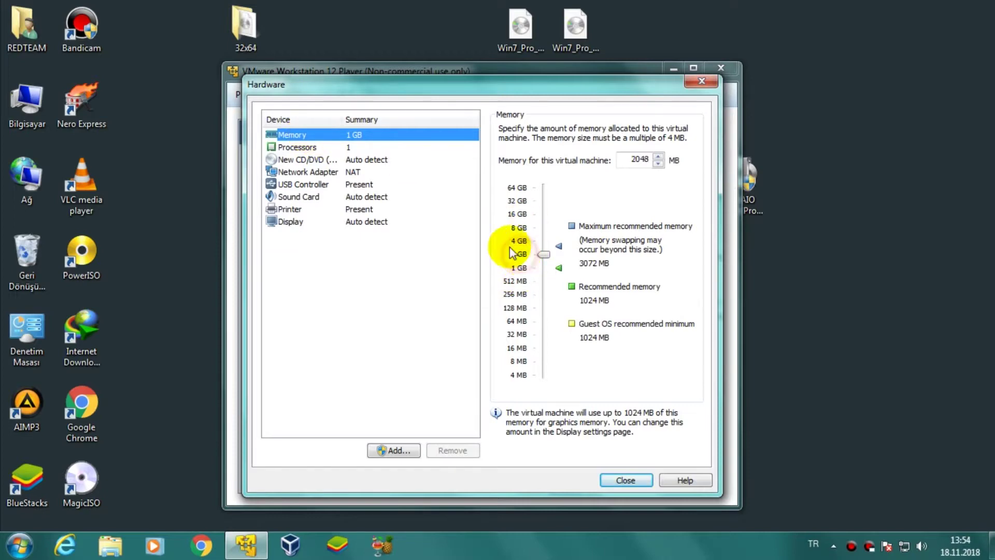
pyautogui.click(347, 147)
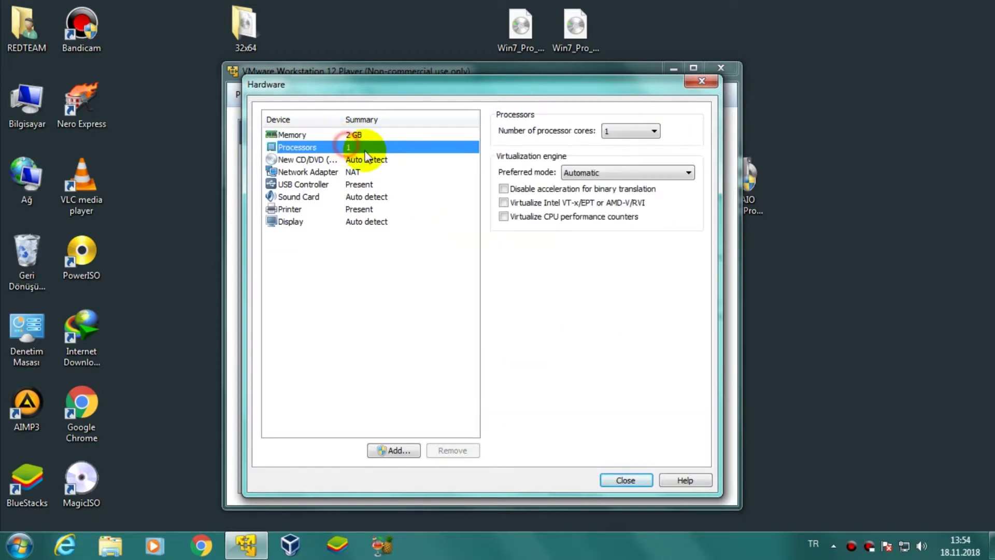
pyautogui.click(630, 130)
pyautogui.click(615, 154)
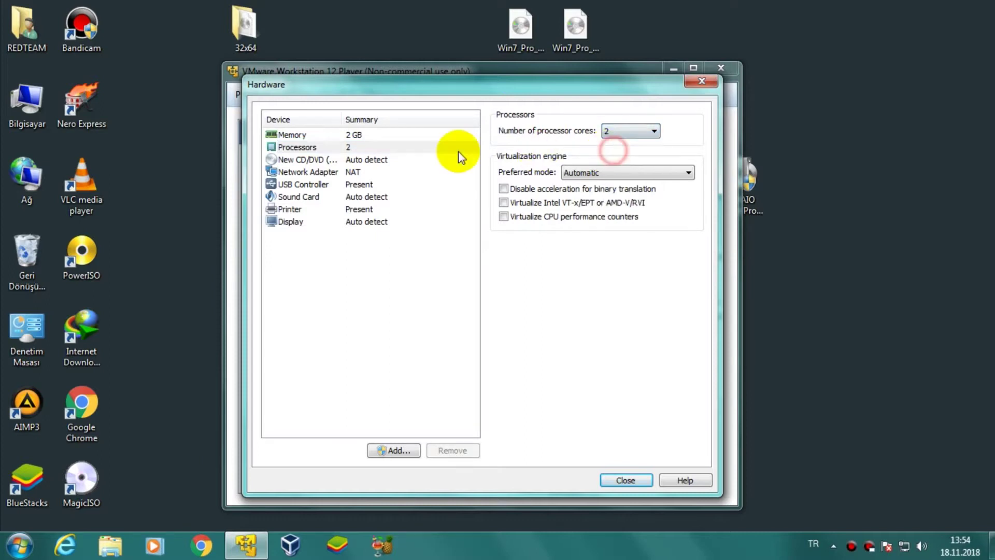
# - Set the virtual CD/DVD drive to use the Windows AIO Image ISO from the 32x64 desktop folder
pyautogui.click(353, 160)
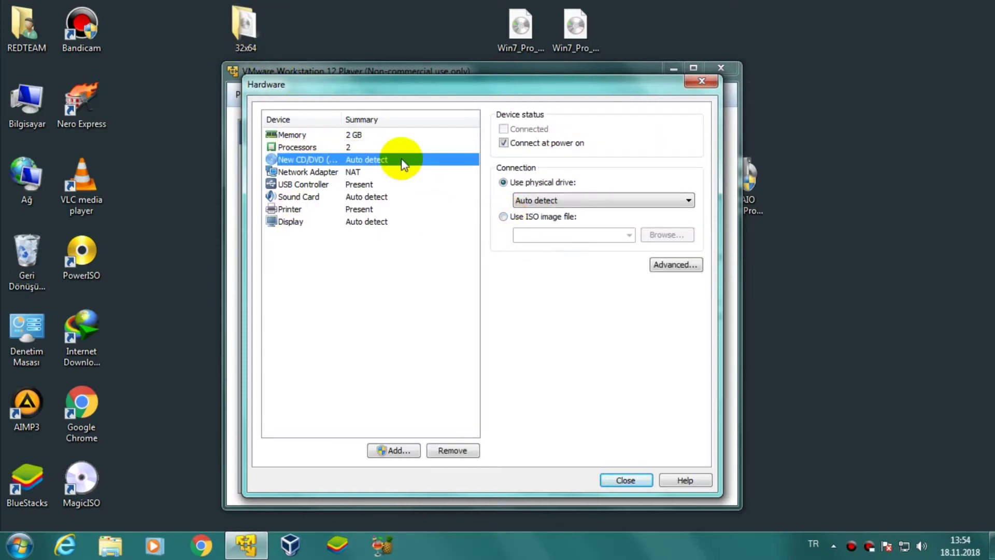
pyautogui.click(504, 217)
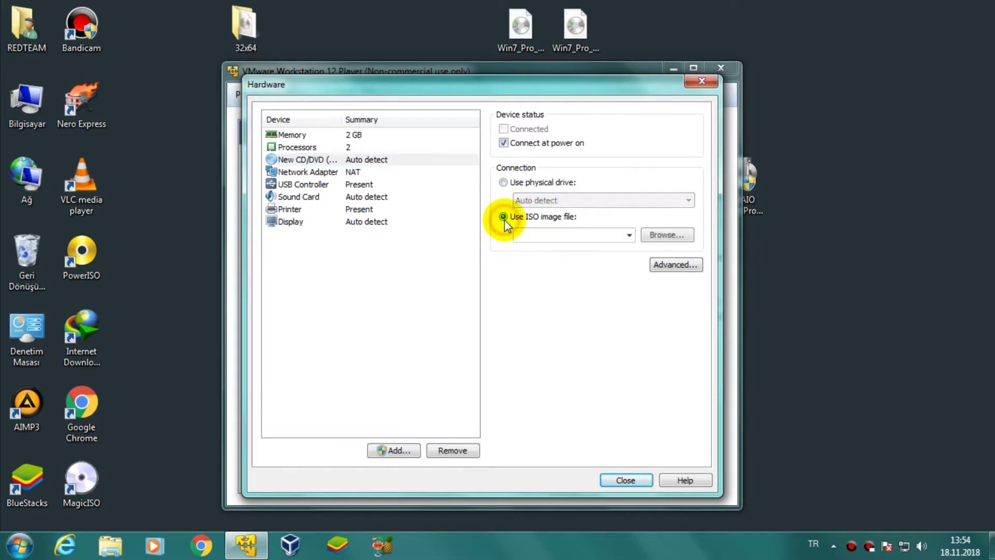
pyautogui.click(667, 235)
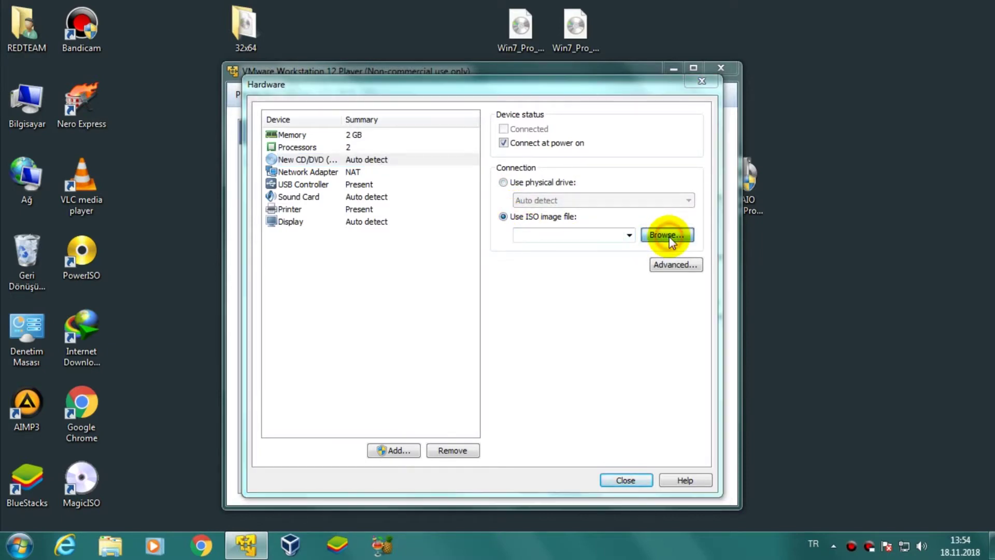
pyautogui.click(315, 211)
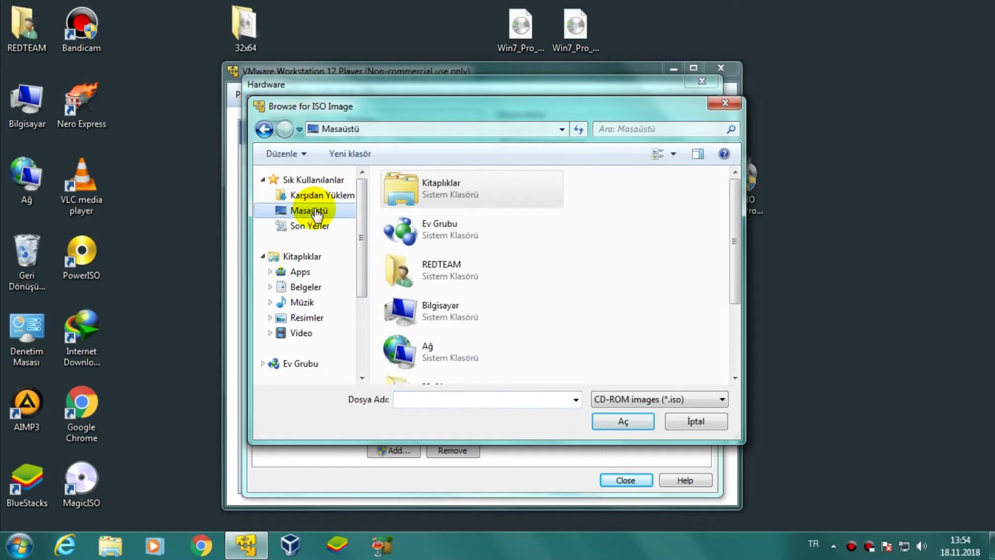
pyautogui.moveTo(732, 197); pyautogui.dragTo(746, 297)
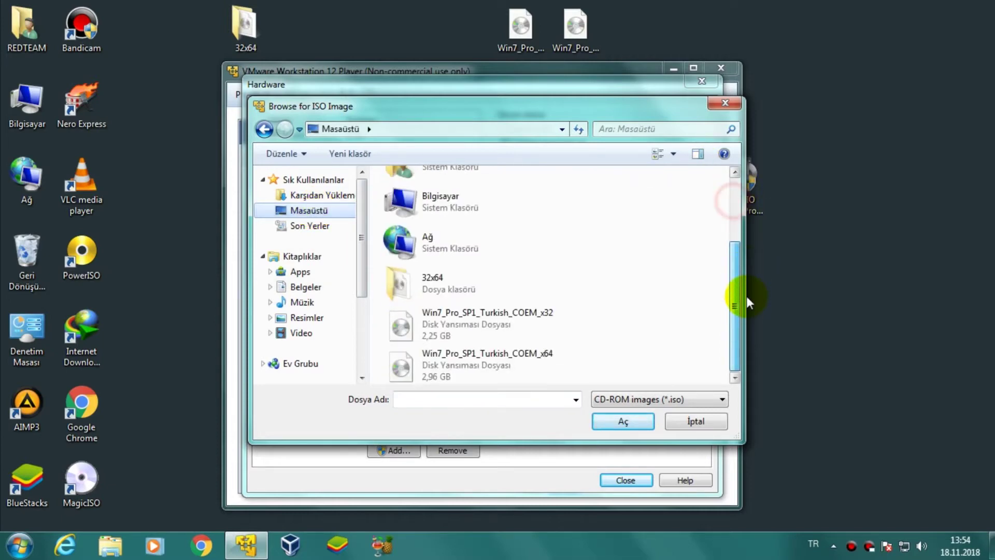
pyautogui.doubleClick(399, 277)
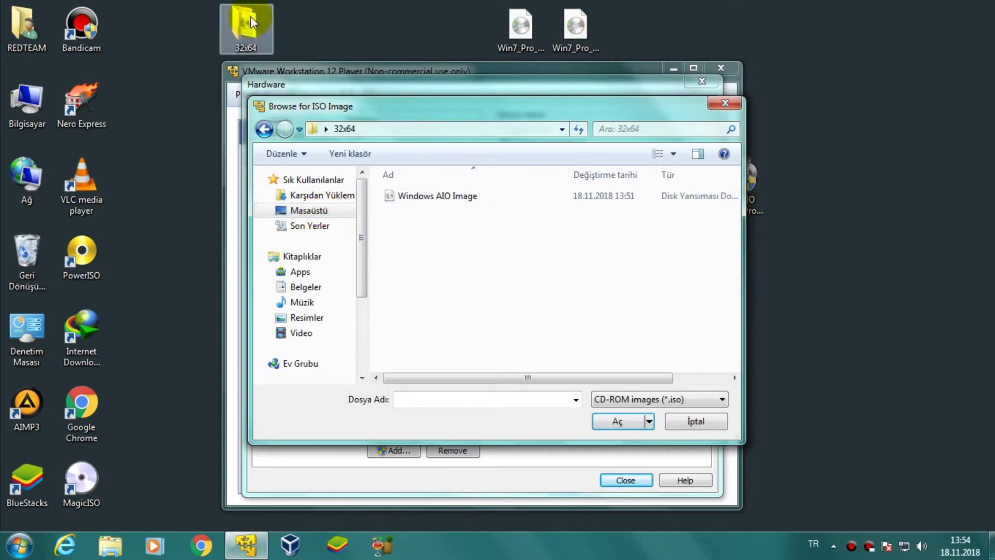
pyautogui.click(468, 198)
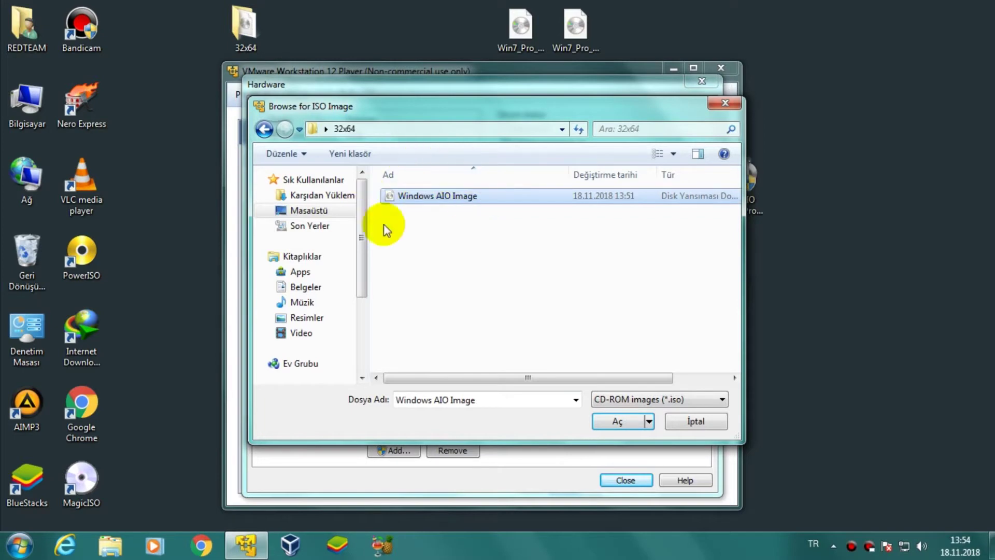
pyautogui.click(618, 420)
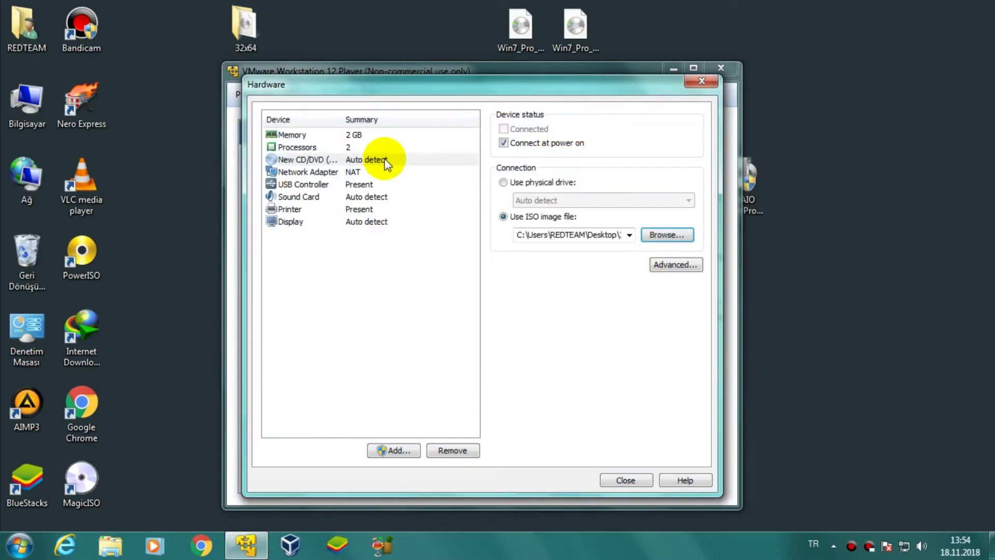
# - Set the network adapter to a bridged connection and turn off 3D graphics acceleration for the display
pyautogui.click(350, 172)
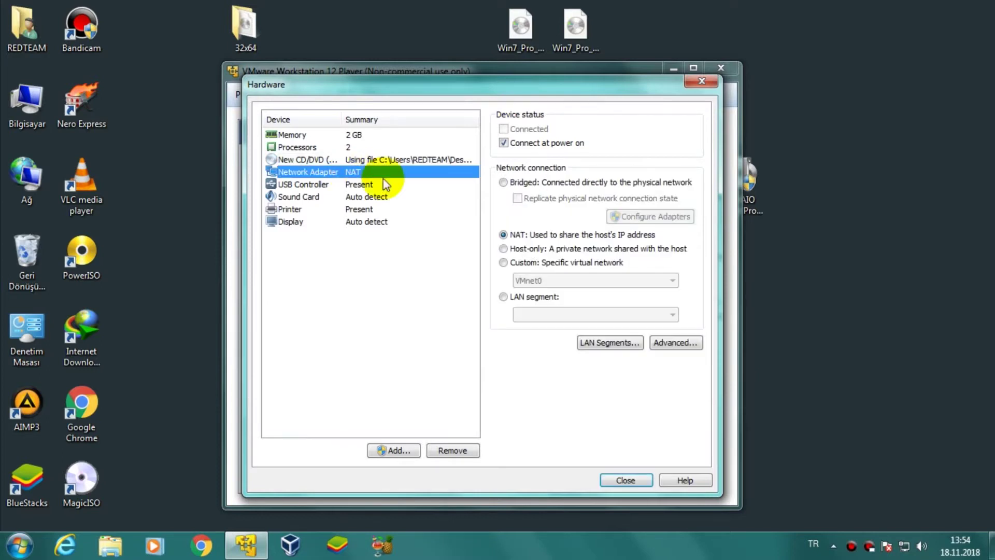
pyautogui.click(503, 182)
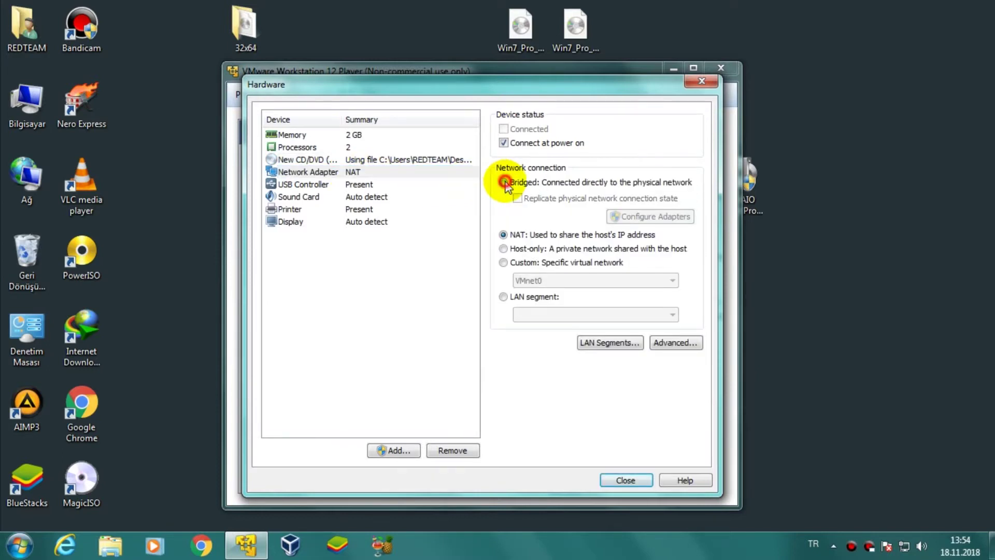
pyautogui.click(356, 226)
pyautogui.click(518, 133)
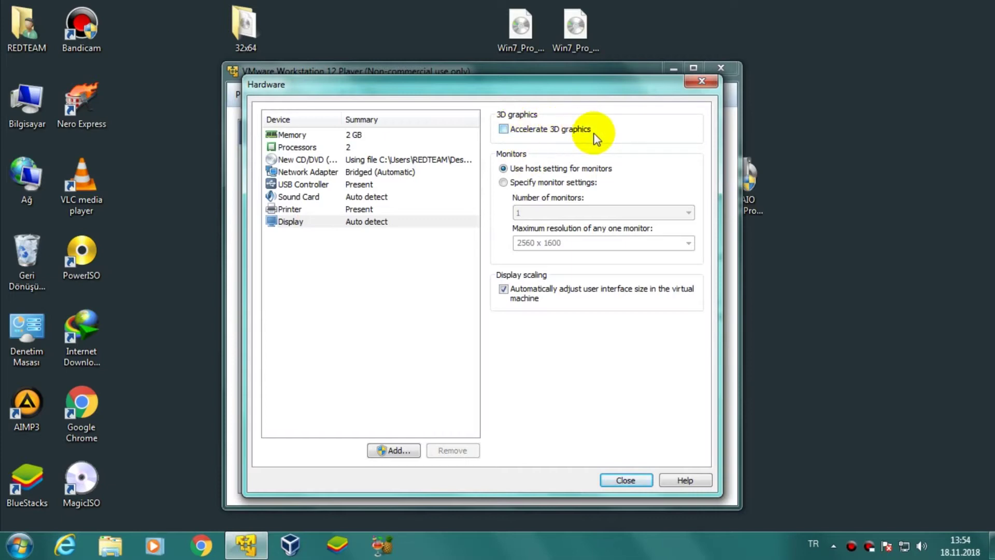
# - Accept the hardware settings, finish creating the Windows 7 x64 virtual machine and power it on
pyautogui.click(626, 480)
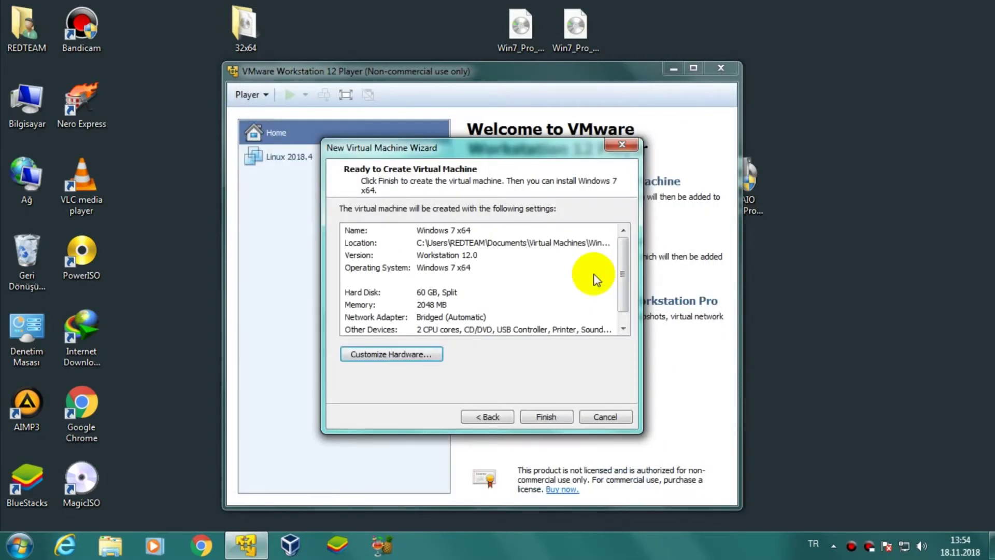
pyautogui.click(550, 415)
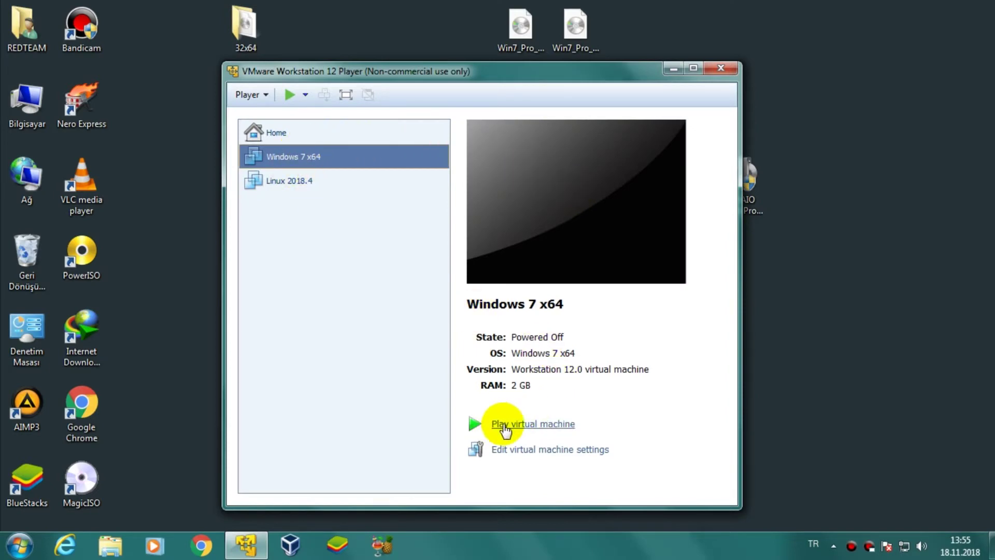
pyautogui.click(553, 428)
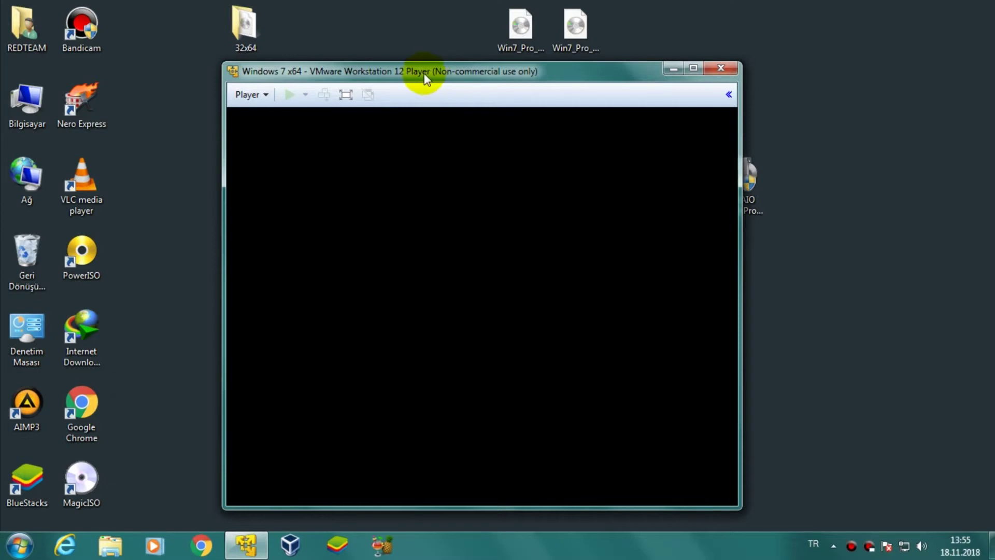
# - Move the virtual machine window up, dismiss the removable devices hint and let the guest boot into Windows Setup
pyautogui.moveTo(429, 63); pyautogui.dragTo(417, 50)
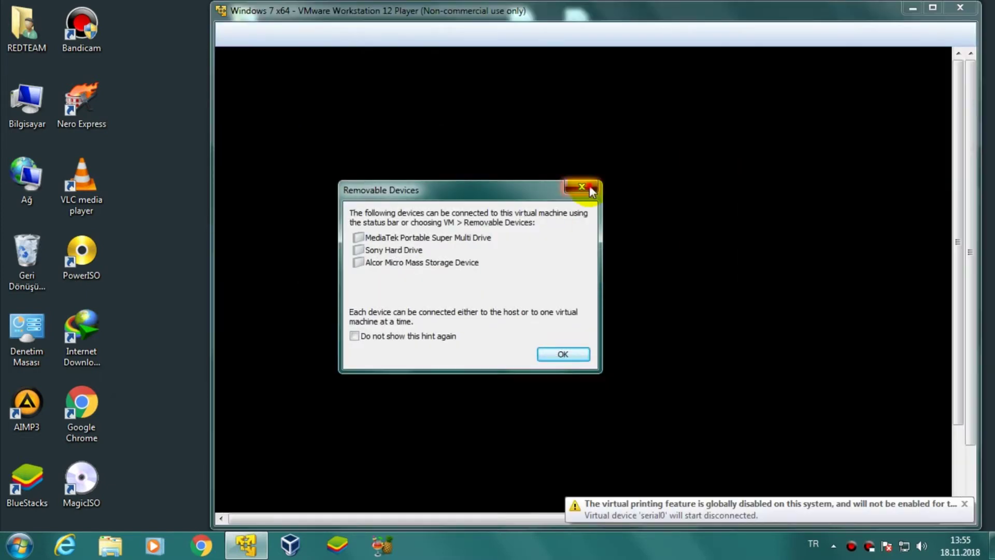
pyautogui.click(590, 185)
pyautogui.click(699, 186)
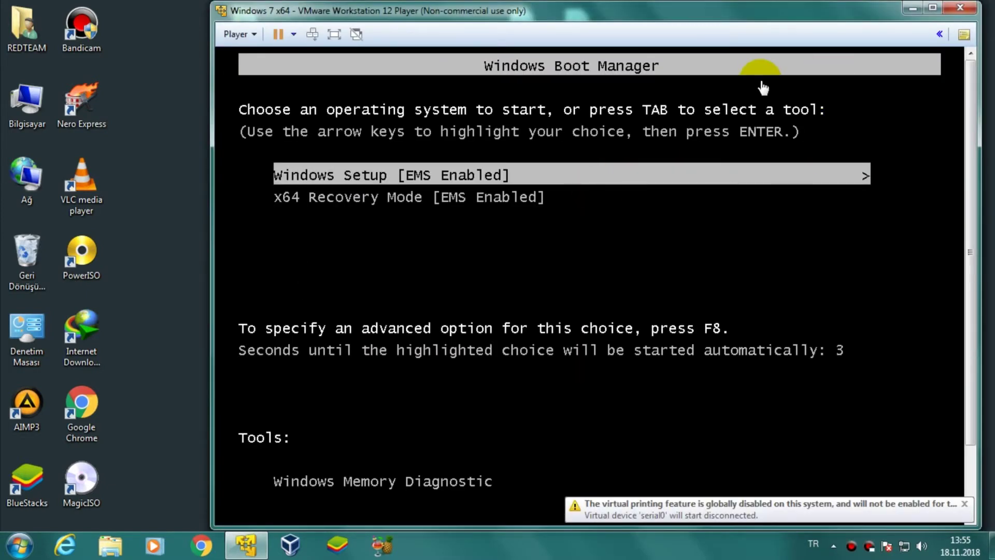
pyautogui.click(600, 266)
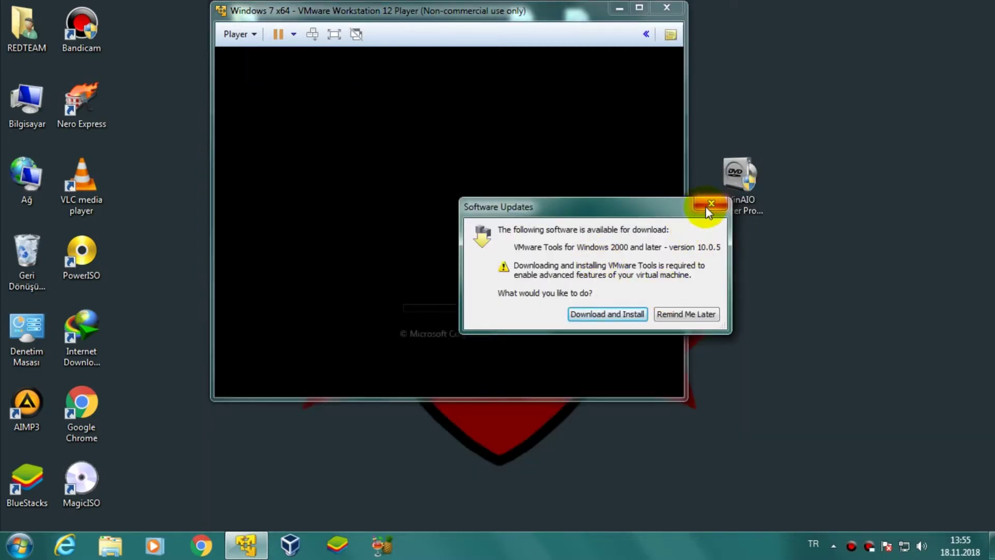
# - Dismiss the VMware Tools download offer and maximize the Windows 7 x64 virtual machine window
pyautogui.click(709, 204)
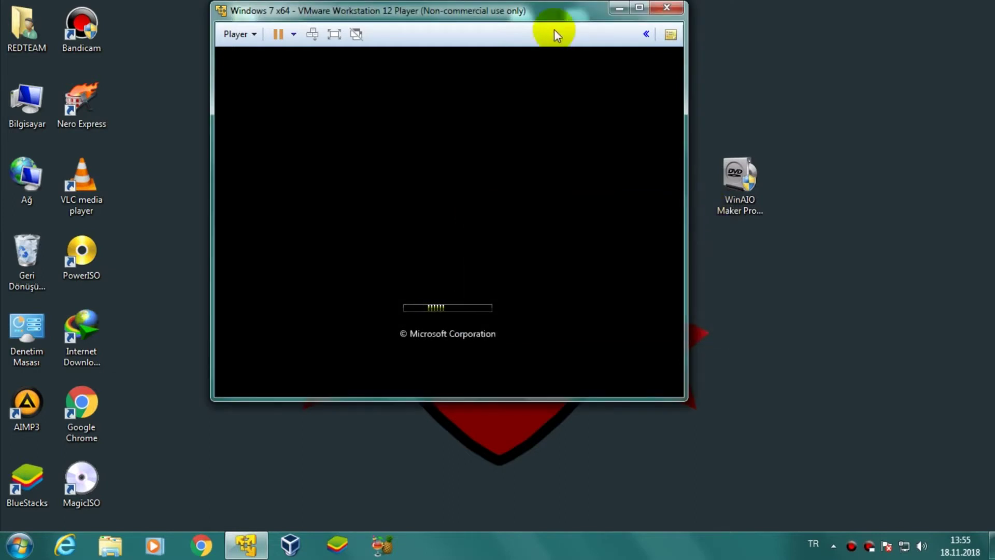
pyautogui.click(638, 11)
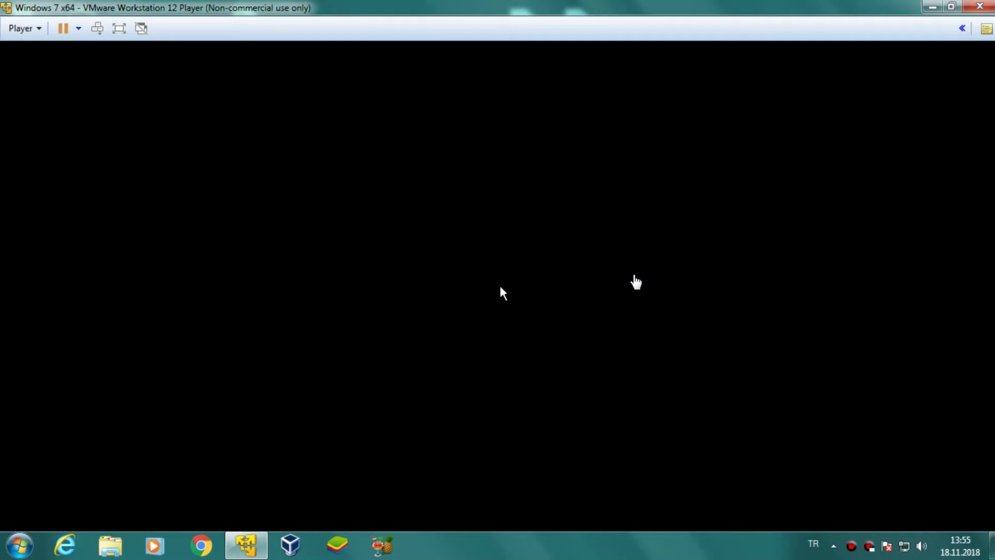
# - Accept Türkçe as the setup language with Türkçe (Türkiye) formats and Türkçe Q keyboard, and start the Windows 7 installation
pyautogui.click(525, 199)
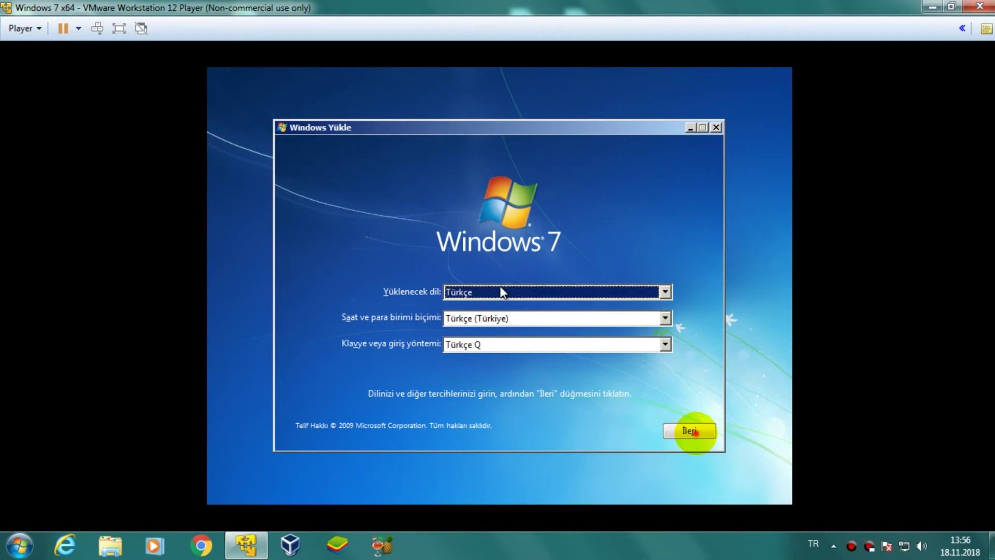
pyautogui.click(691, 432)
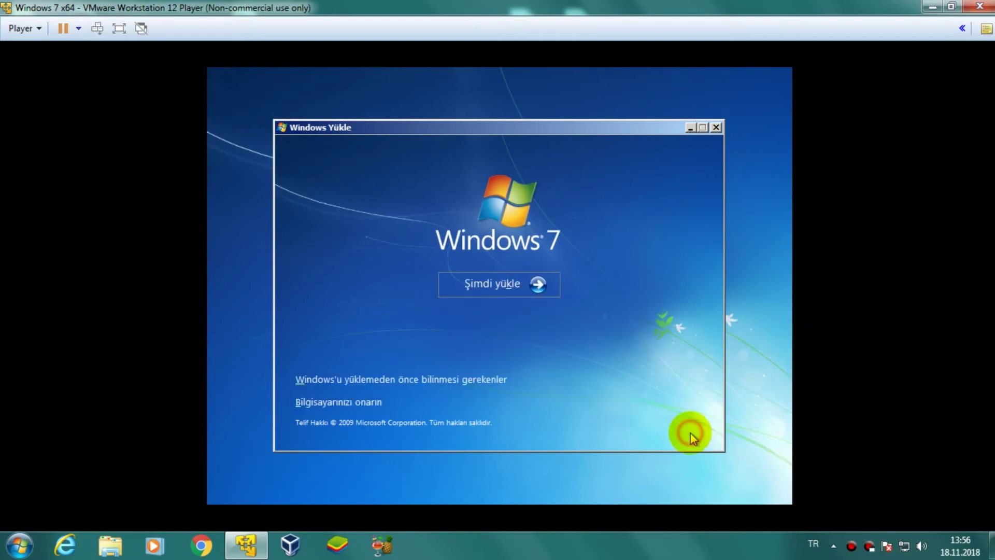
pyautogui.click(507, 292)
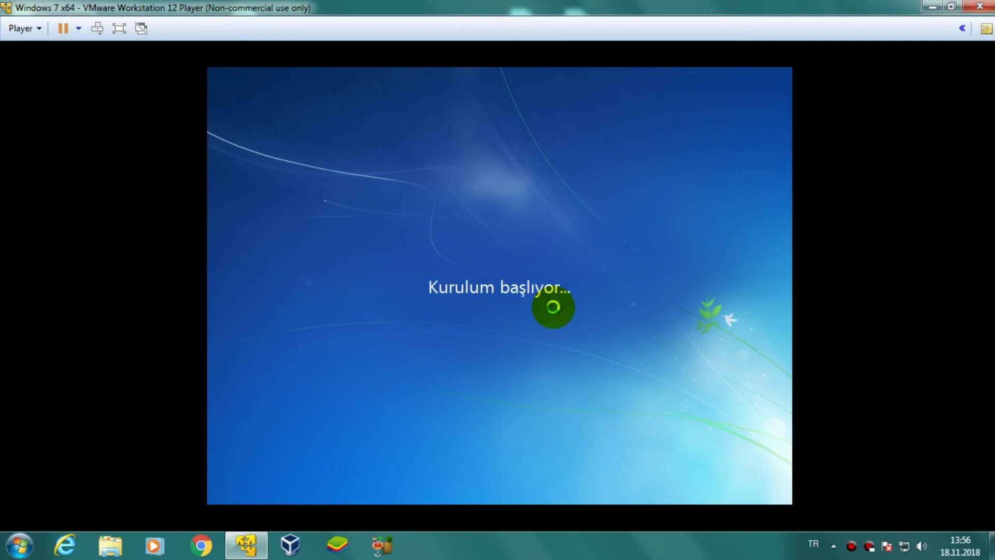